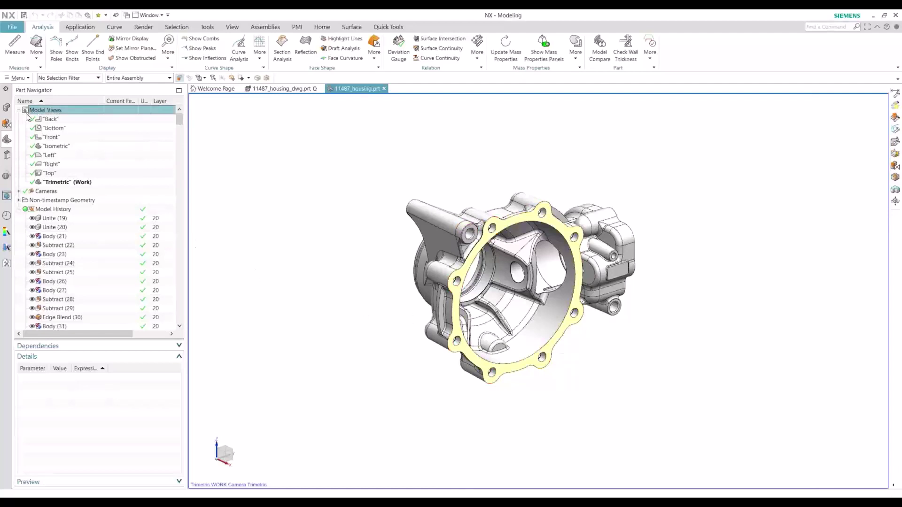
- Cycle the housing model through Back, Top and Trimetric views, then switch to 11487_housing_dwg.prt
left_click(48, 120)
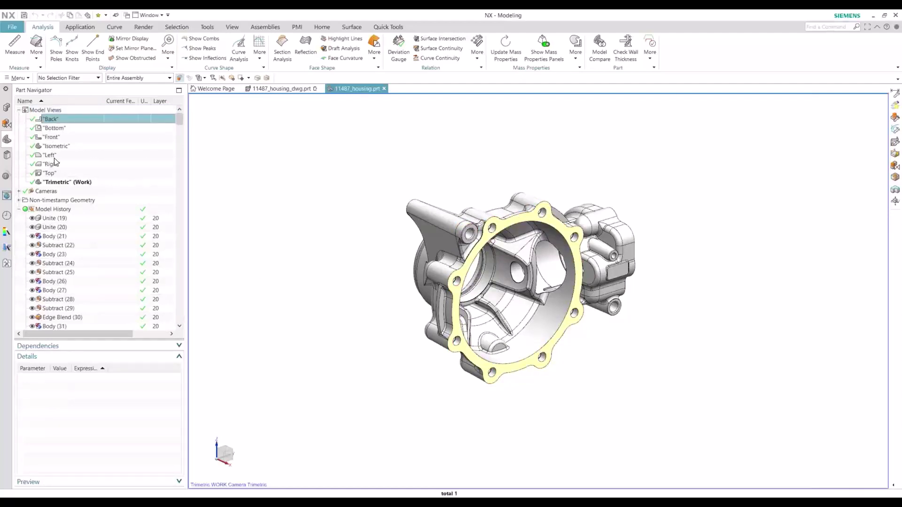
left_click(59, 173)
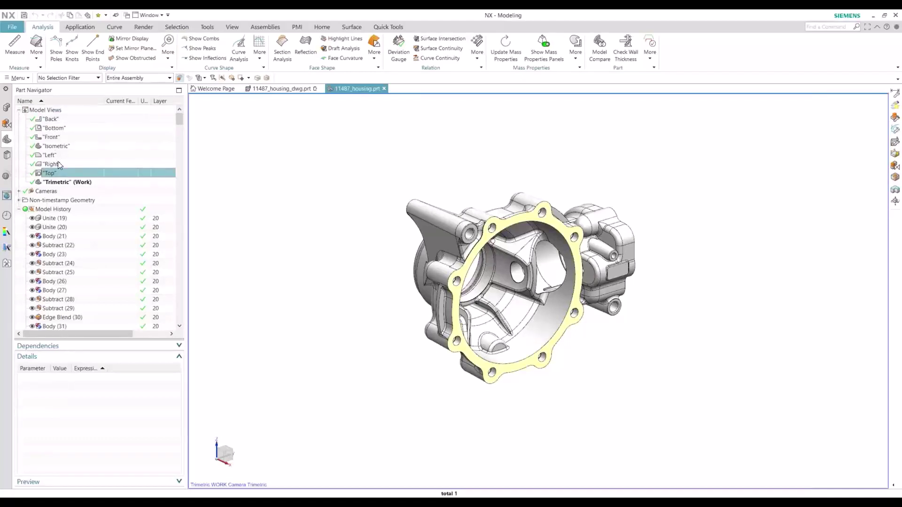
left_click(62, 184)
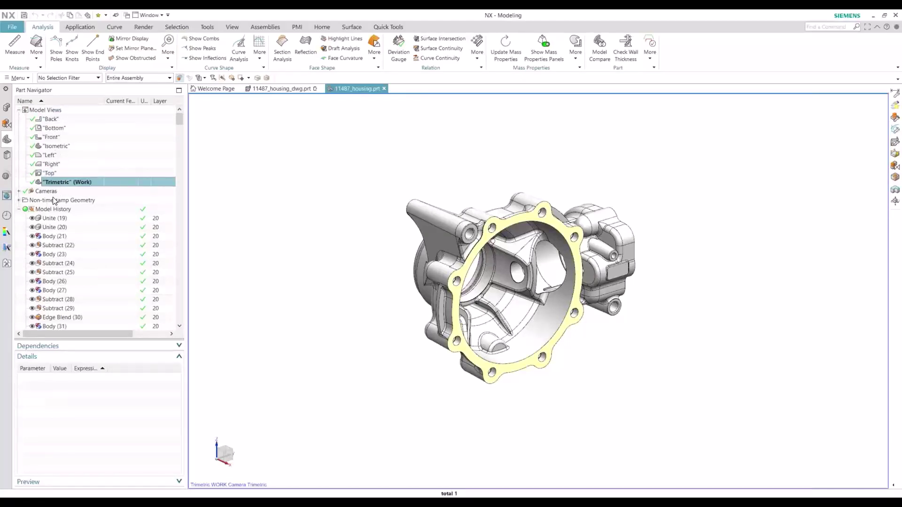
left_click(47, 119)
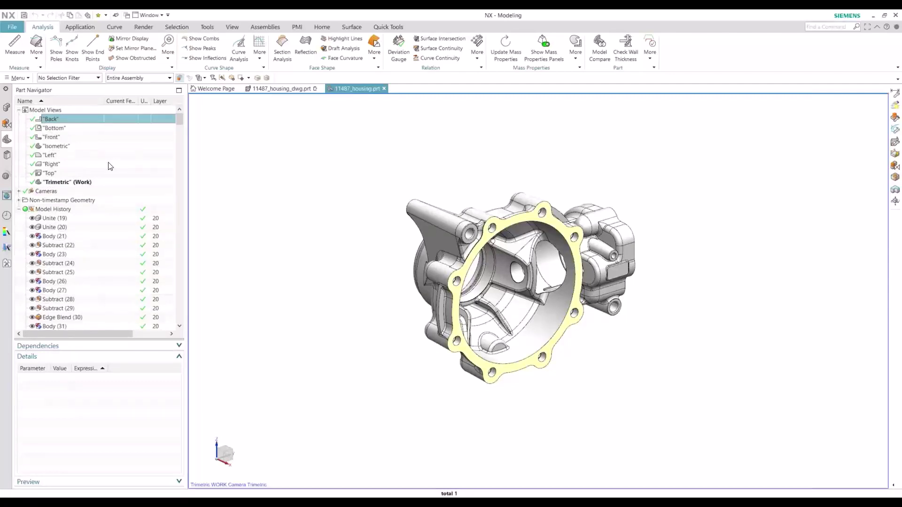
left_click(295, 90)
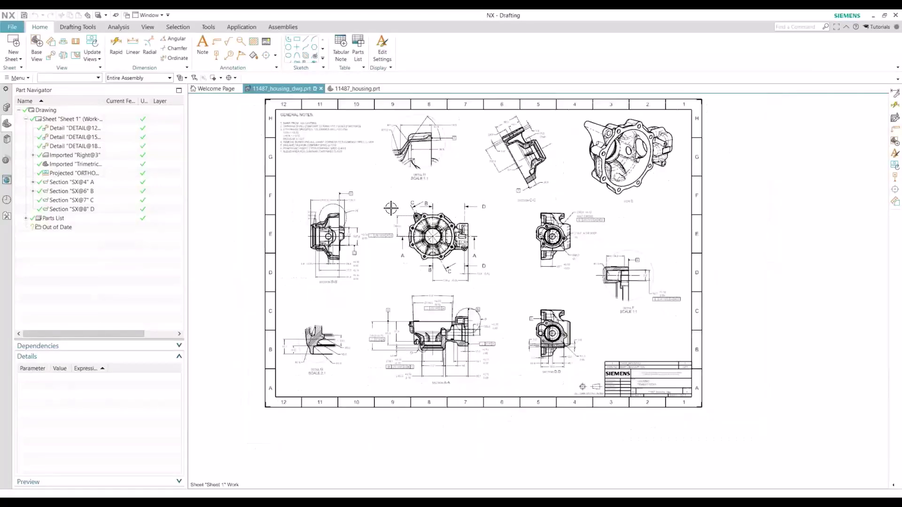
- Survey the drawing around Section B-B and open Convert to PMI from Drafting Tools
scroll(388, 206, "down", 1)
scroll(376, 234, "up", 2)
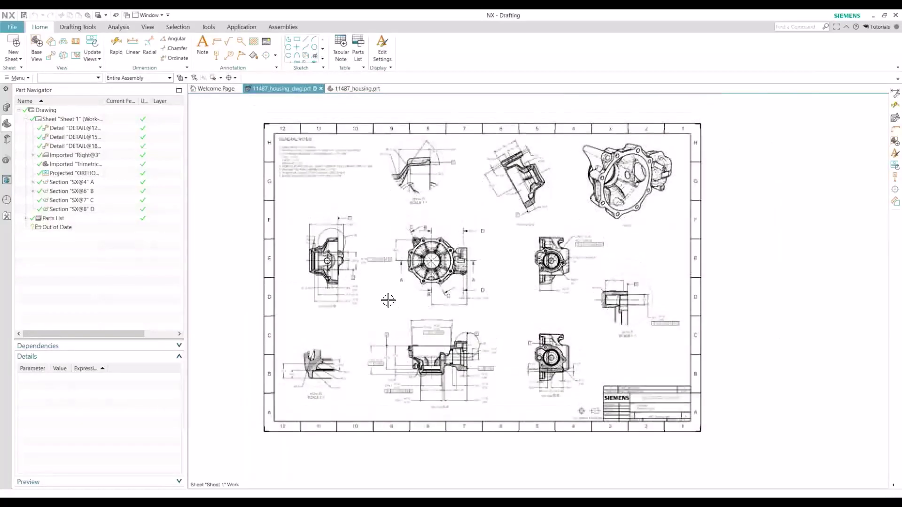
scroll(317, 248, "up", 2)
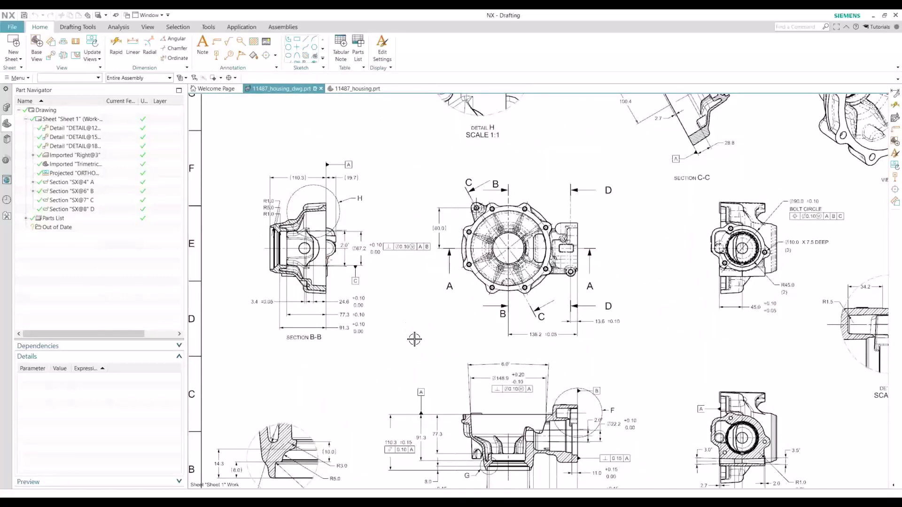
middle_click_drag(402, 325, 386, 306, "shift")
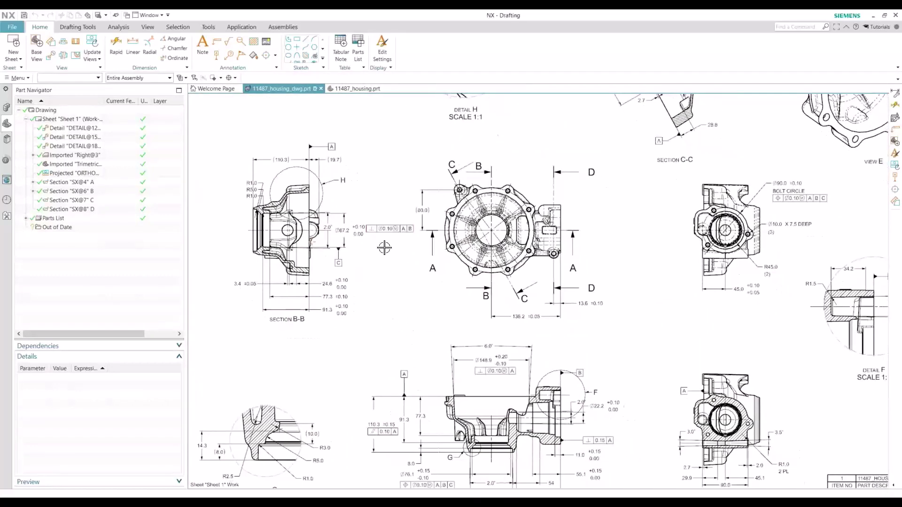
scroll(392, 290, "down", 1)
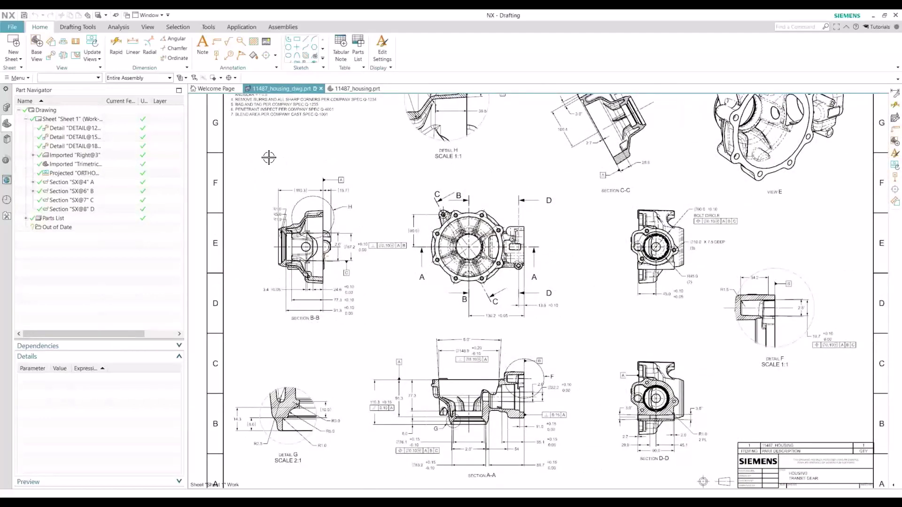
left_click(78, 28)
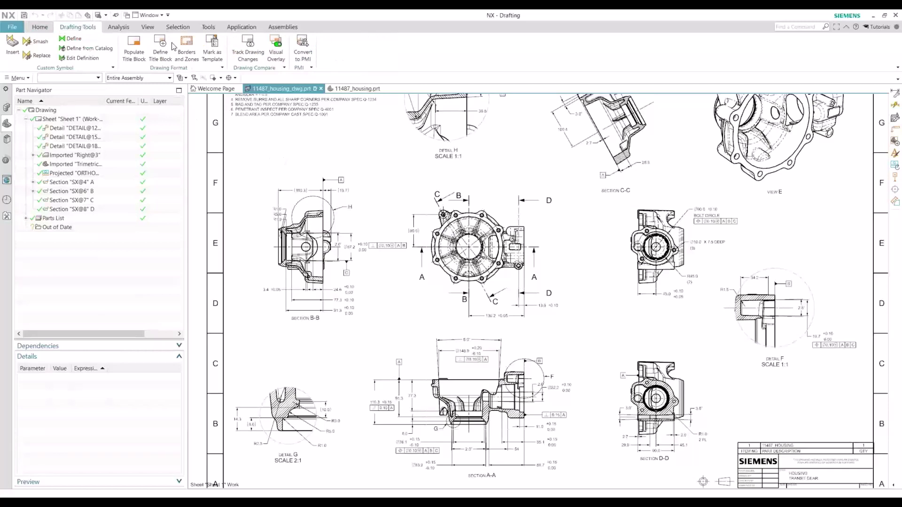
left_click(308, 56)
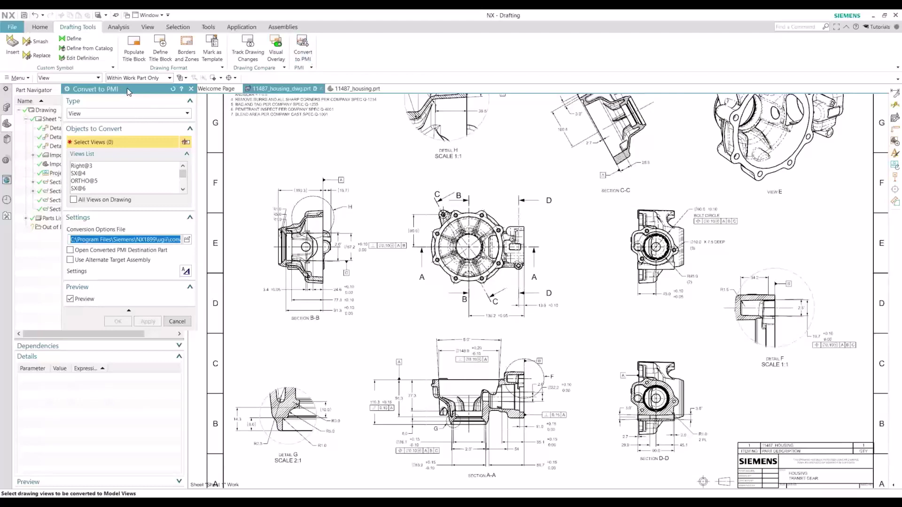
- Set the Convert to PMI type to View
left_click_drag(126, 89, 156, 104)
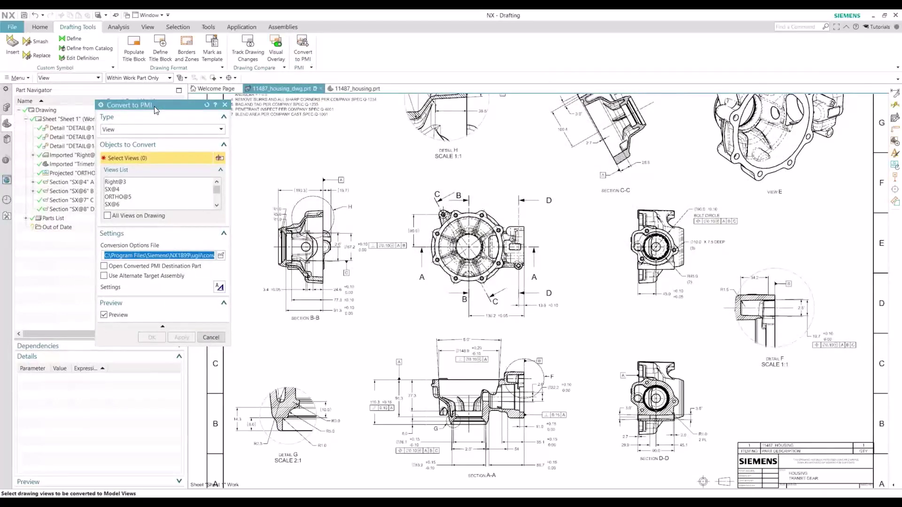
left_click_drag(155, 107, 172, 116)
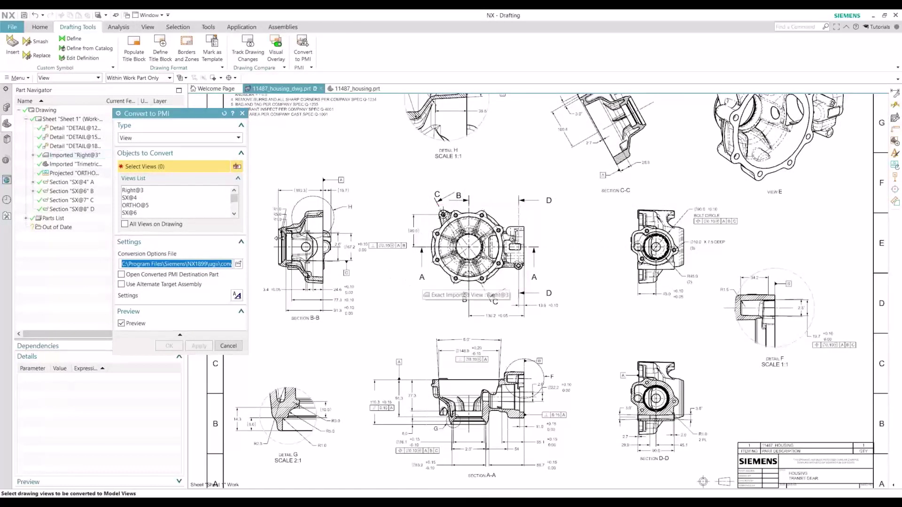
left_click(159, 141)
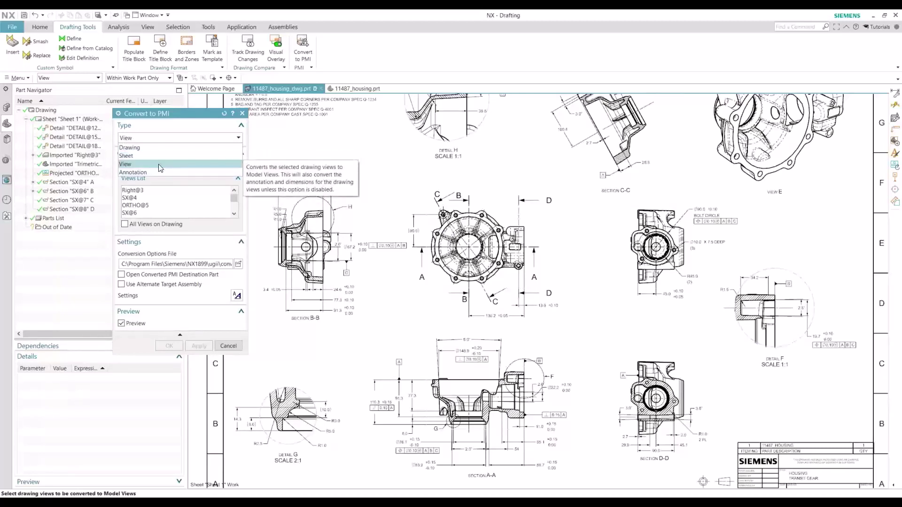
left_click(133, 164)
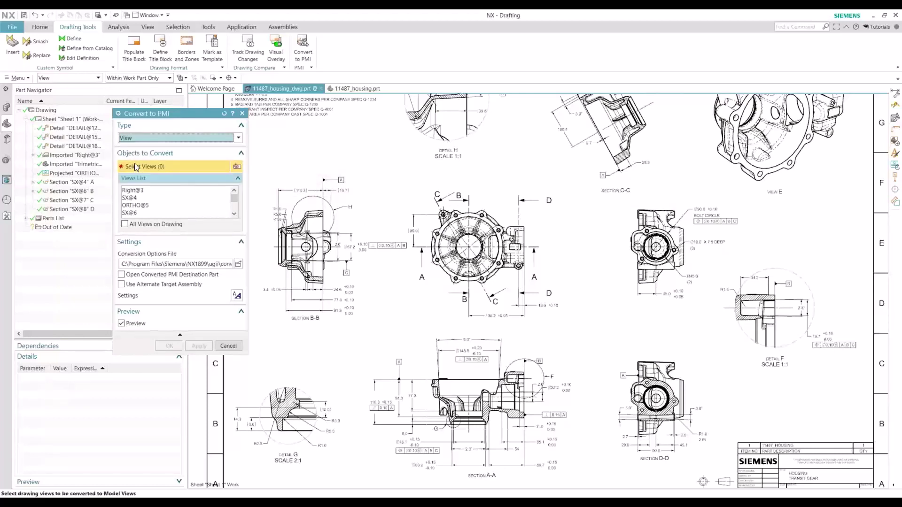
- Select Section B-B, Right@3, ORTHO@5 and Section A-A for conversion, with preview turned off
left_click(292, 209)
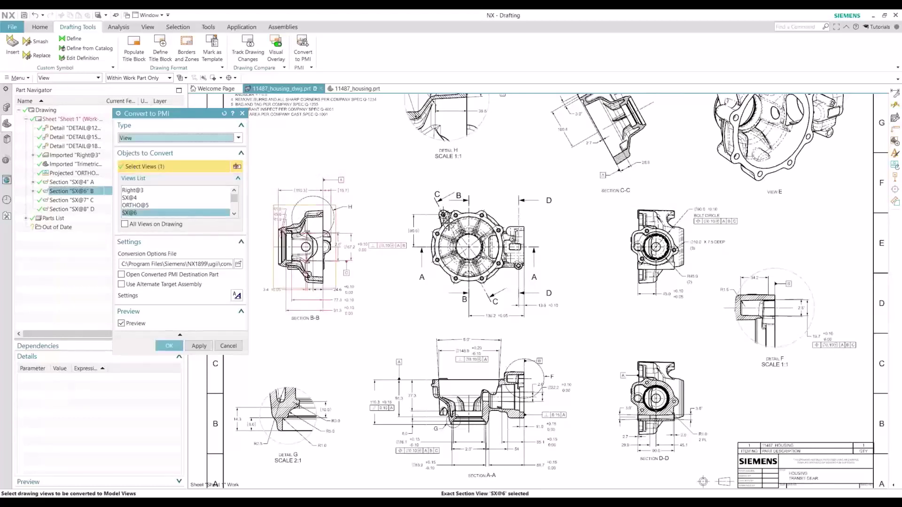
left_click(630, 218)
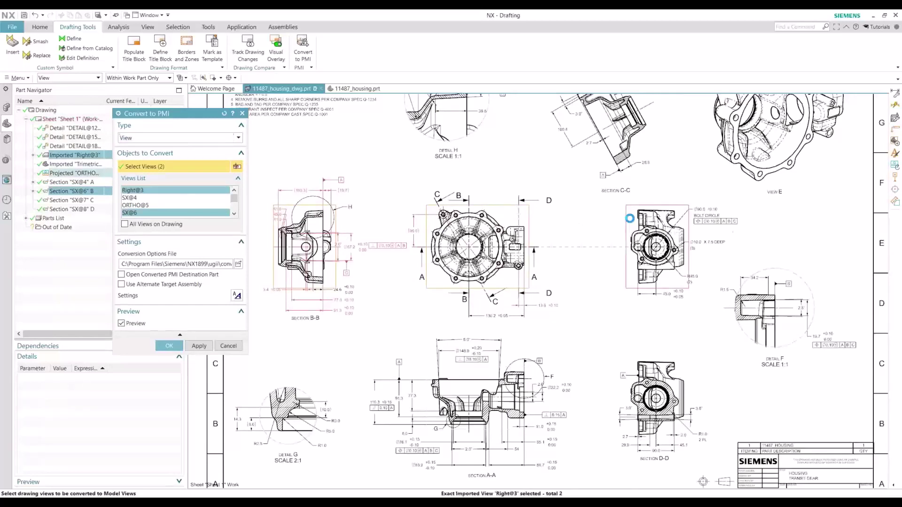
left_click(517, 261)
left_click(483, 372)
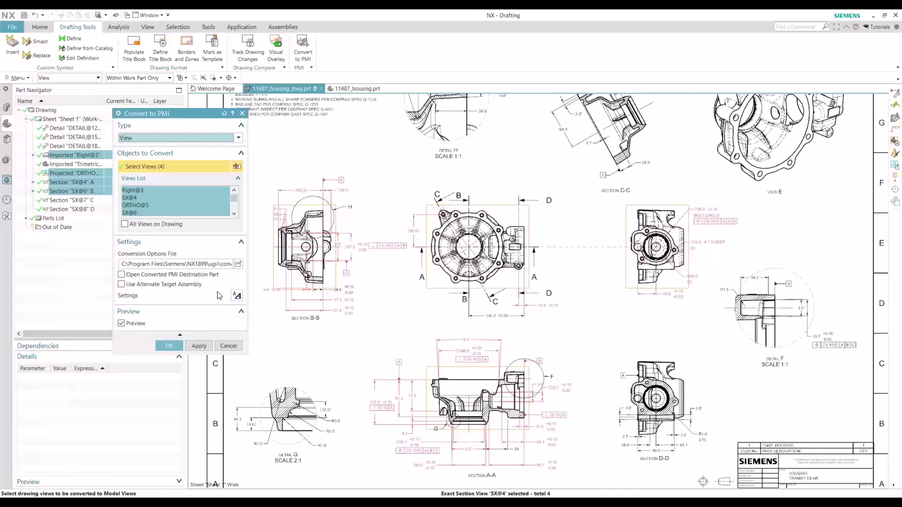
left_click(124, 324)
- Turn the conversion preview back on and zoom around Section B-B to inspect its annotations
left_click(123, 327)
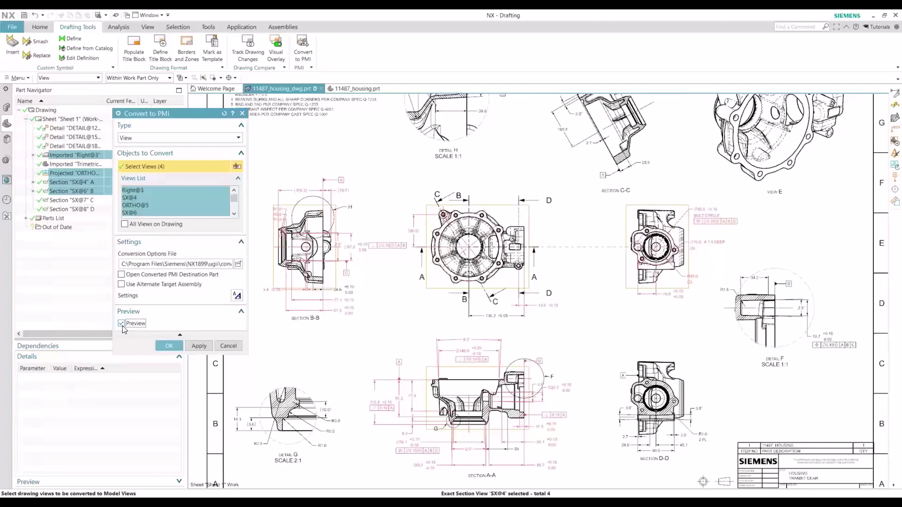
scroll(310, 288, "up", 3)
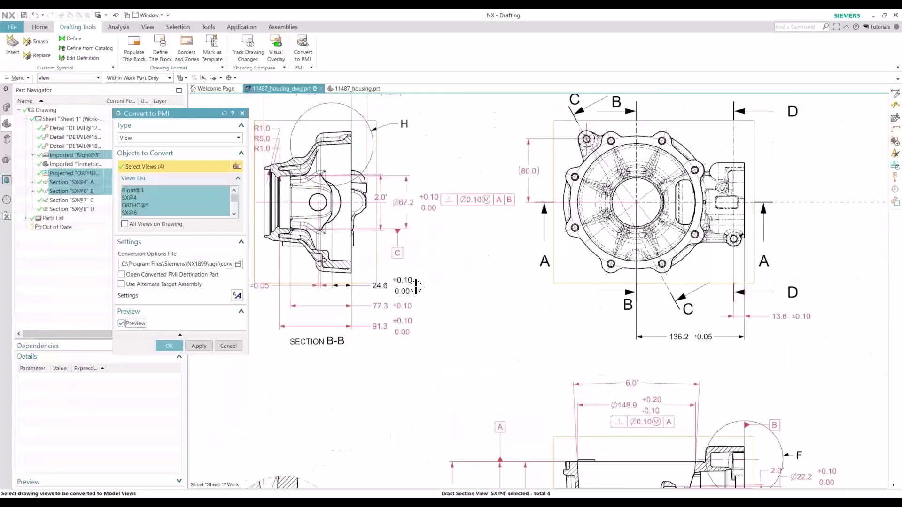
scroll(387, 262, "up", 3)
scroll(459, 303, "down", 1)
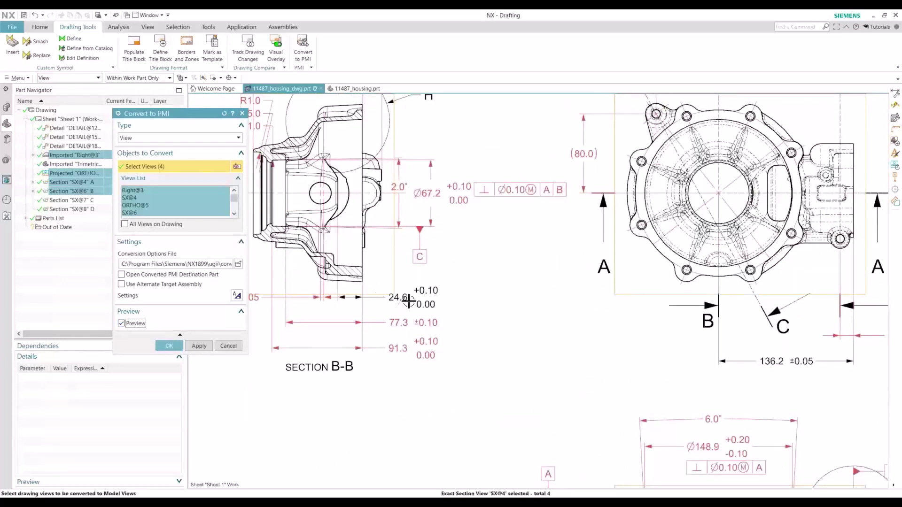
scroll(417, 300, "down", 2)
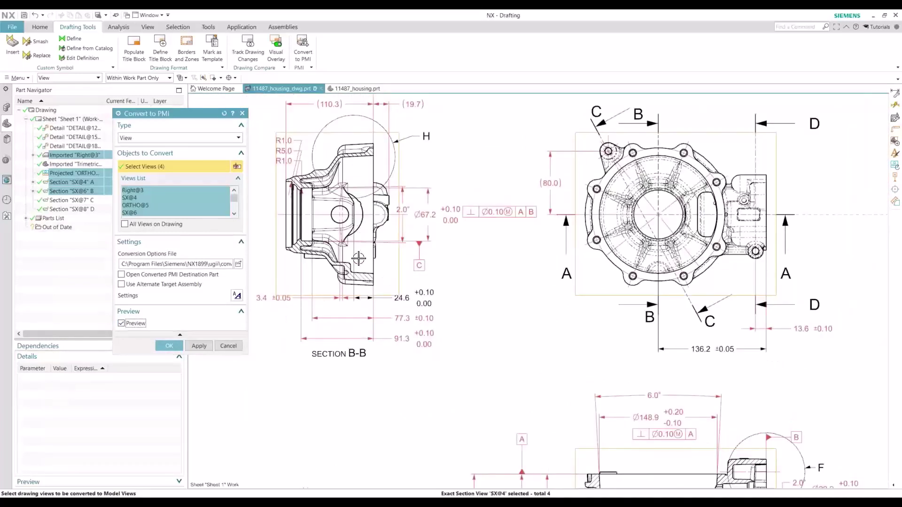
scroll(396, 331, "up", 1)
scroll(396, 331, "down", 1)
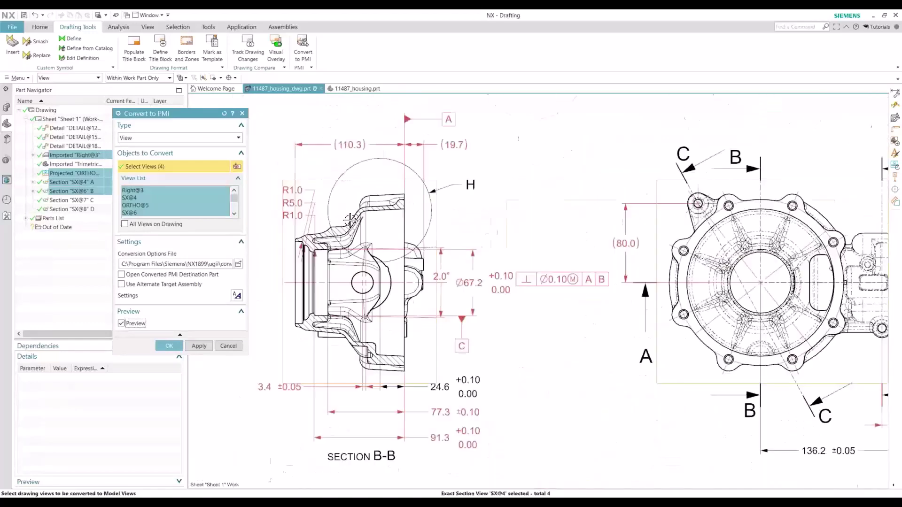
scroll(344, 226, "up", 3)
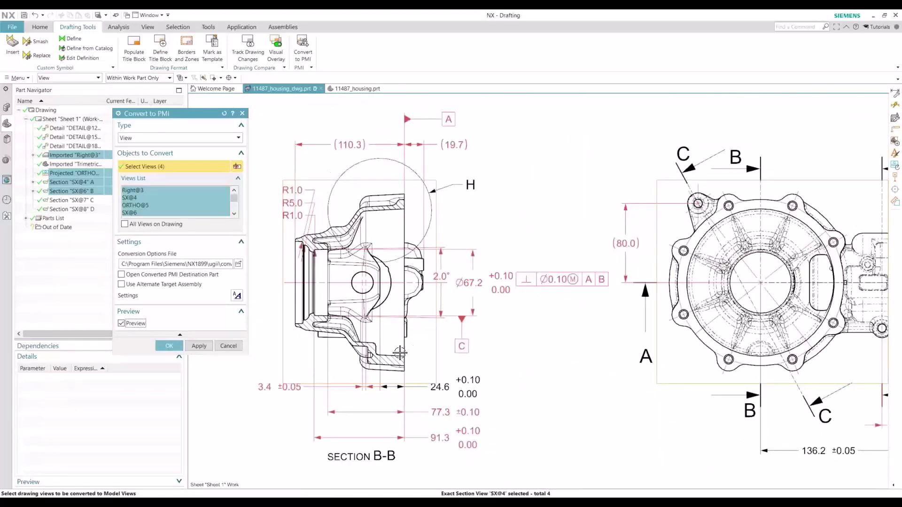
scroll(400, 352, "down", 1)
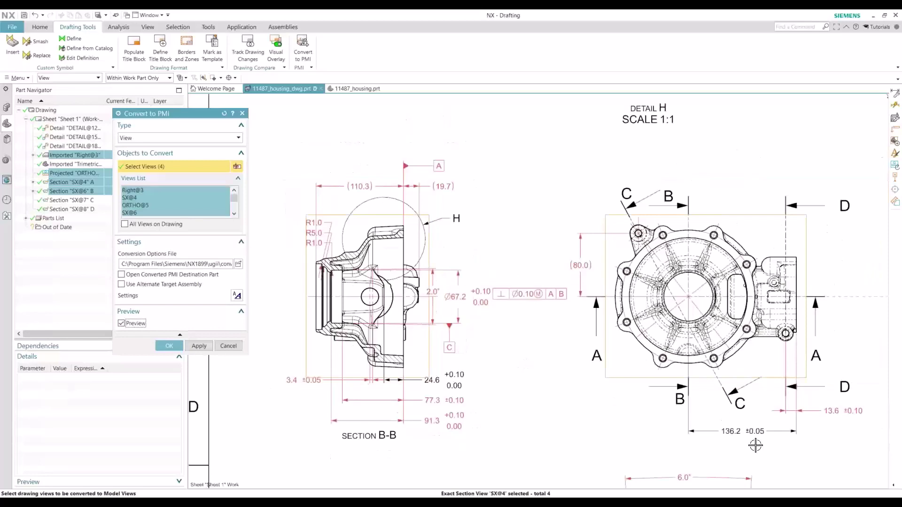
scroll(467, 194, "down", 2)
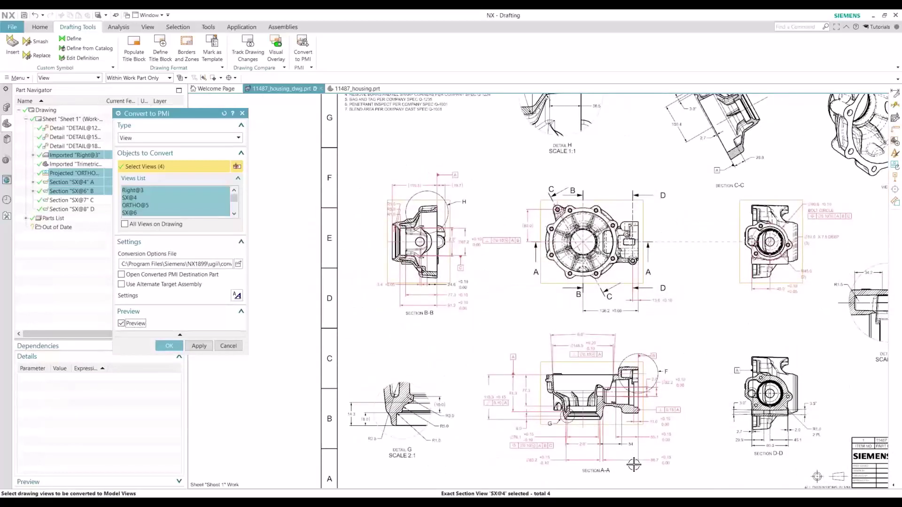
scroll(631, 461, "up", 3)
scroll(613, 411, "down", 1)
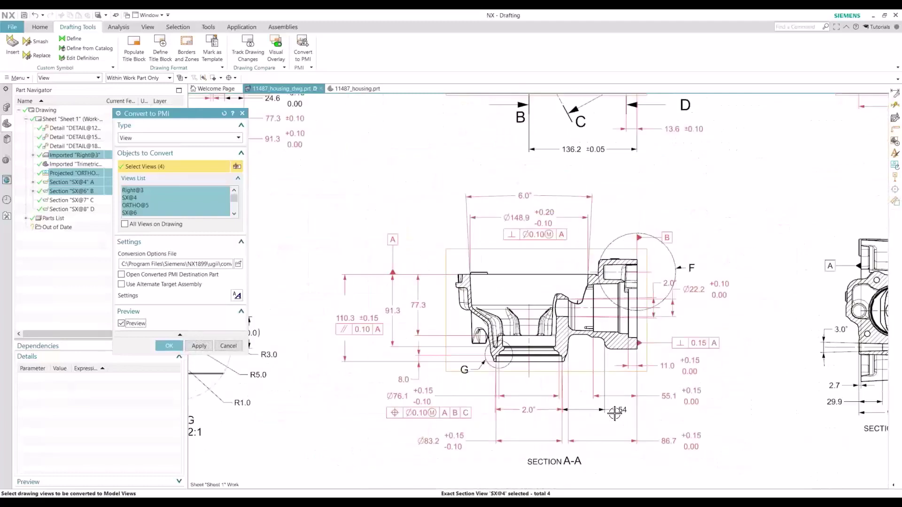
scroll(613, 412, "down", 2)
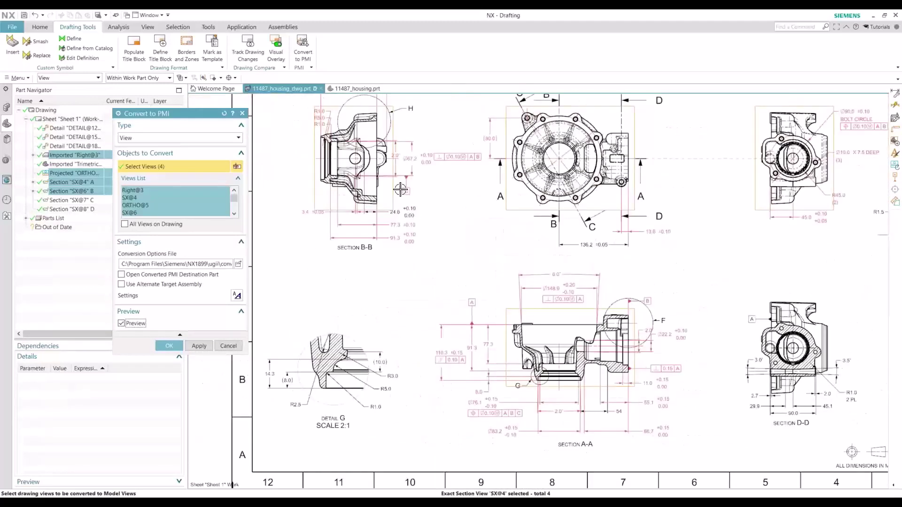
scroll(369, 187, "up", 4)
scroll(370, 193, "up", 1)
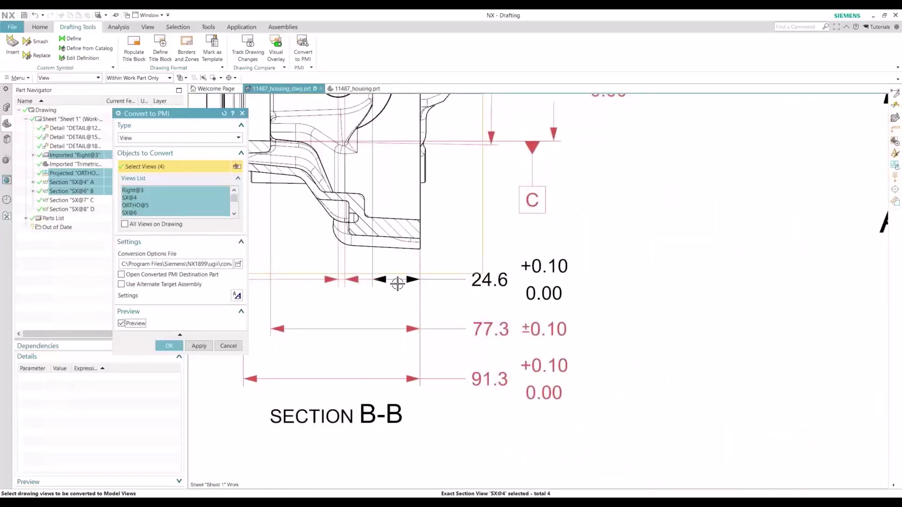
scroll(397, 309, "down", 1)
scroll(371, 130, "up", 1)
scroll(385, 188, "up", 3)
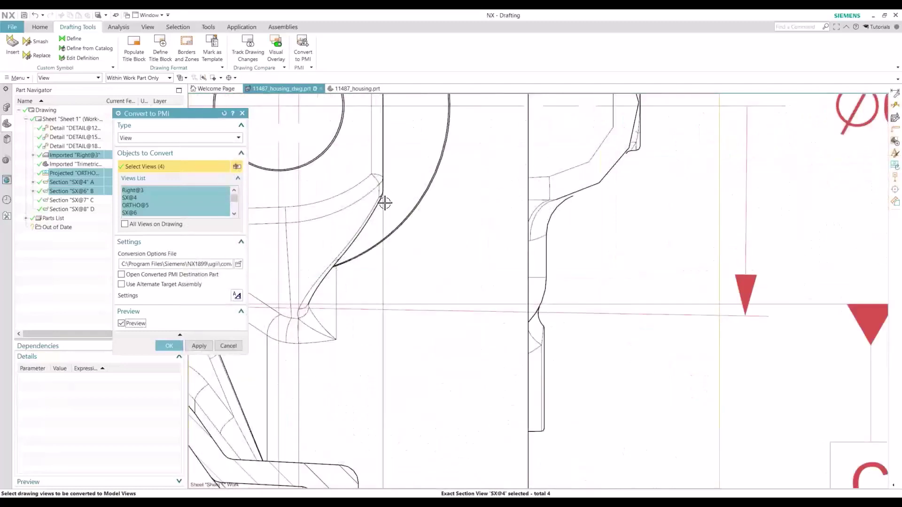
scroll(382, 201, "down", 1)
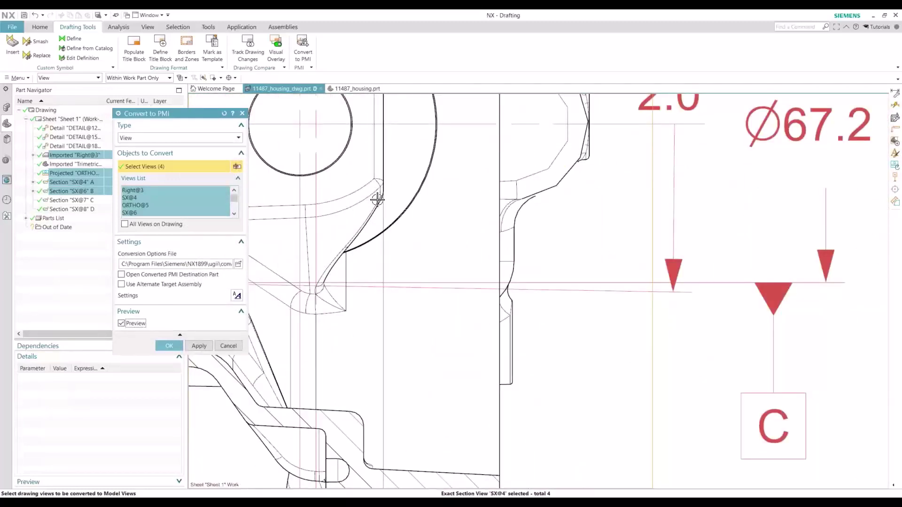
scroll(399, 225, "down", 2)
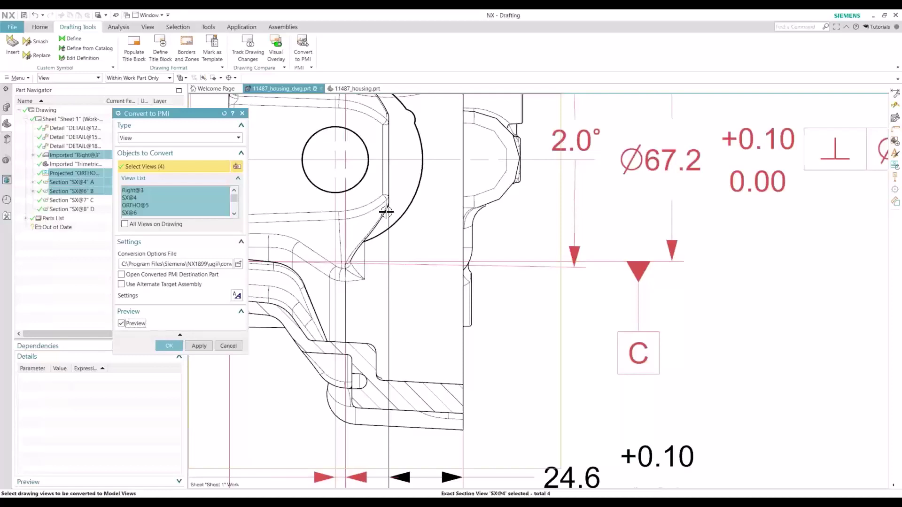
scroll(398, 254, "down", 1)
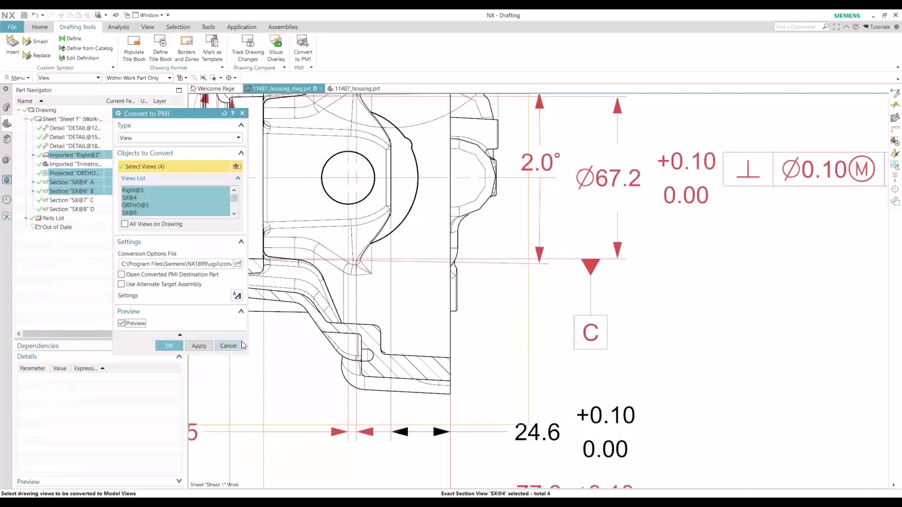
scroll(517, 316, "down", 1)
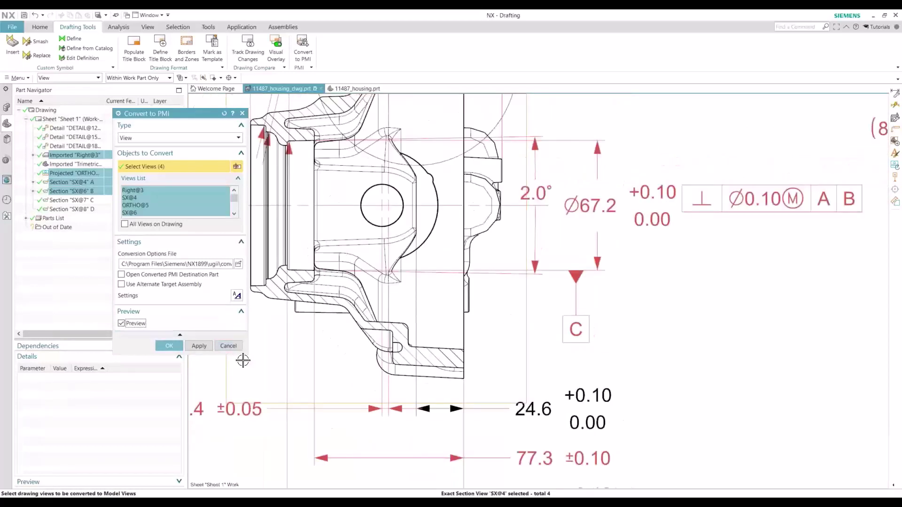
- Cancel Convert to PMI and open Section B-B's 24.6 dimension for editing
left_click(228, 346)
key("ctrl+f")
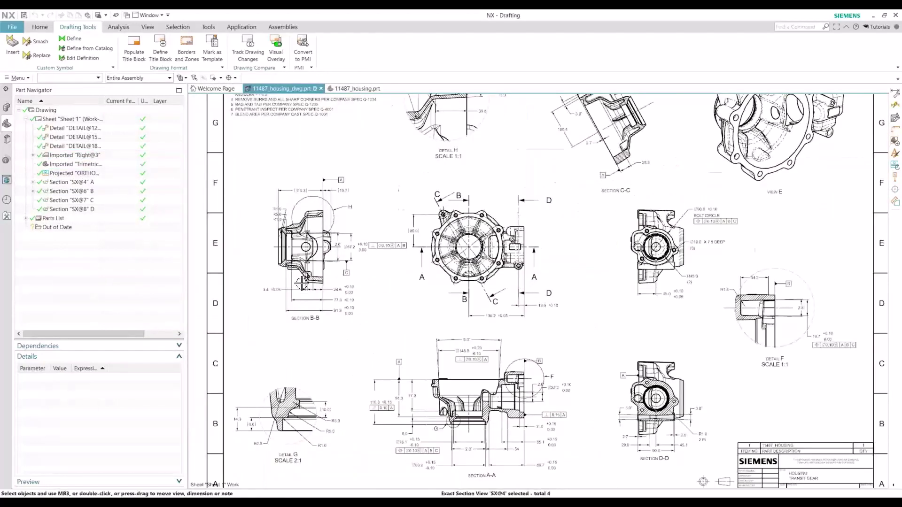
scroll(302, 283, "up", 7)
scroll(417, 308, "down", 1)
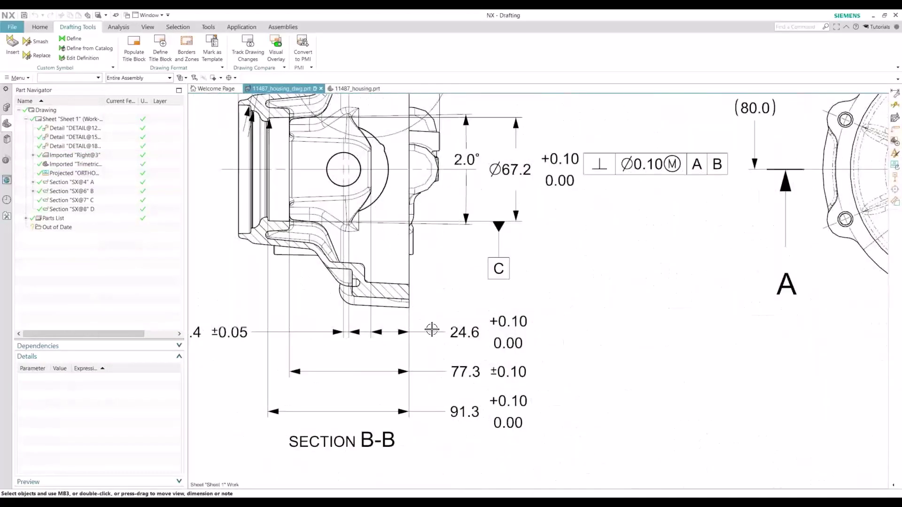
left_click(487, 332)
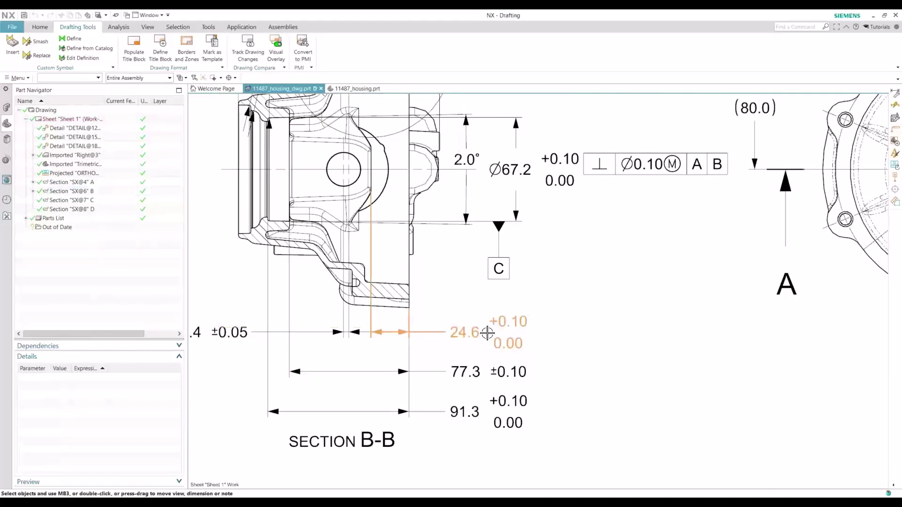
double_click(474, 331)
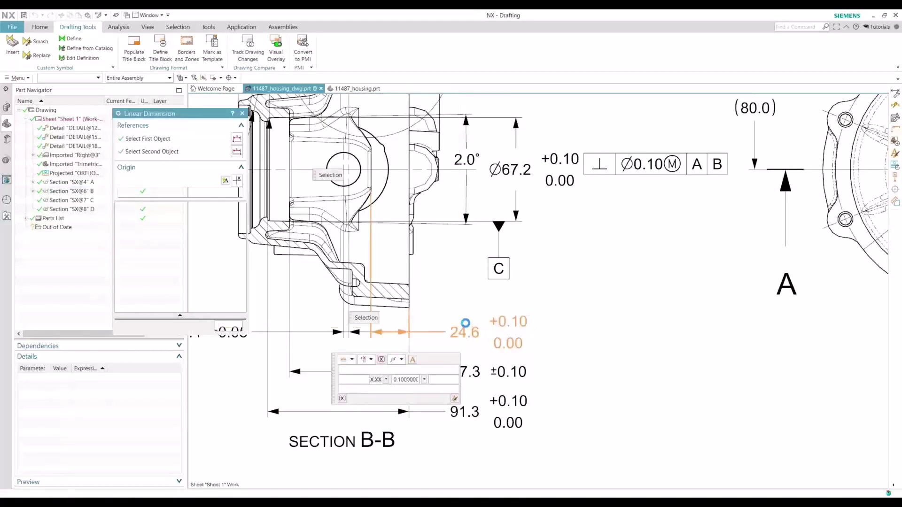
- Re-pick the 24.6 dimension's first reference edge
left_click(163, 138)
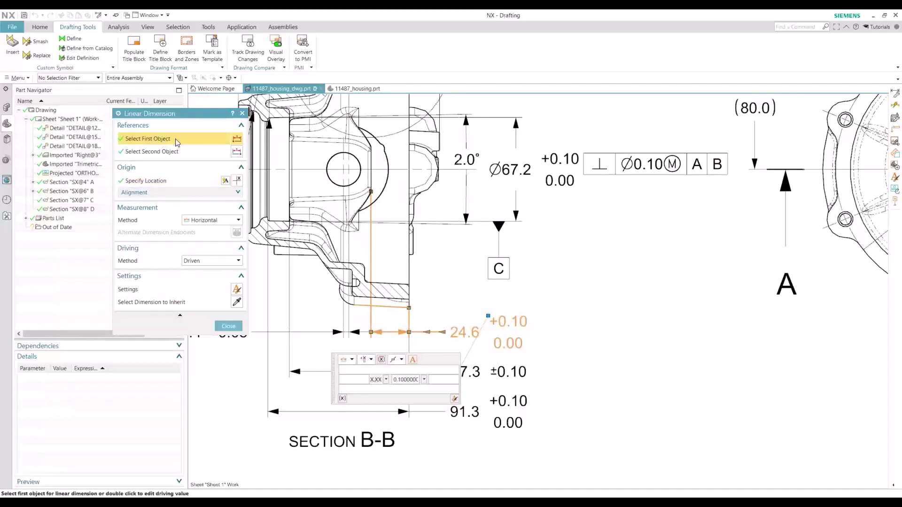
scroll(396, 319, "up", 1)
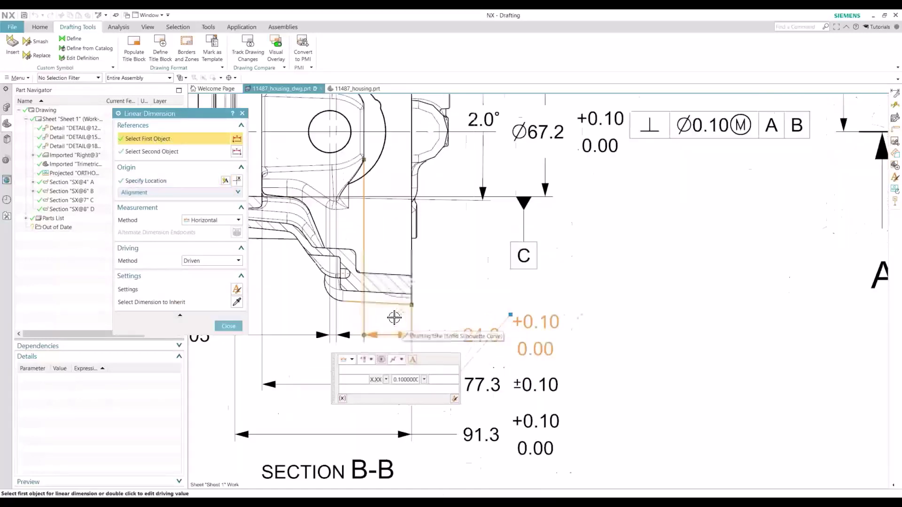
scroll(394, 318, "up", 2)
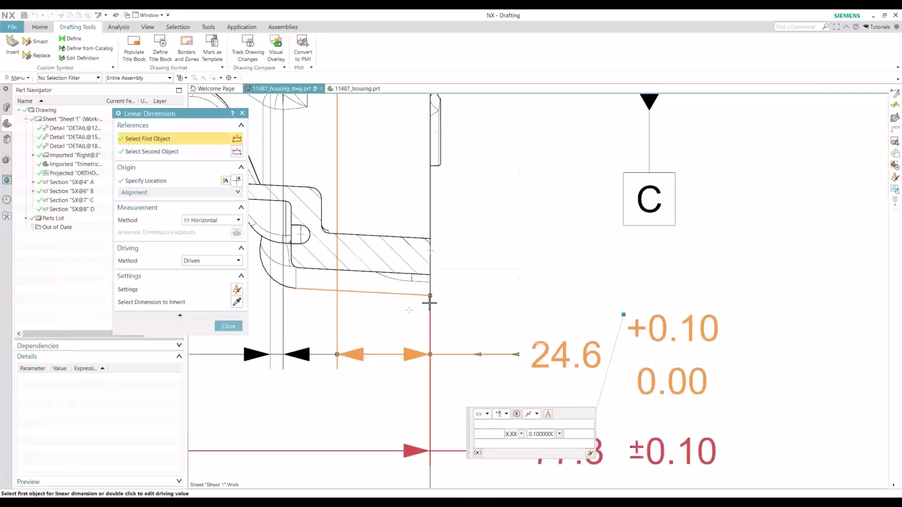
scroll(429, 304, "up", 2)
scroll(469, 324, "down", 1)
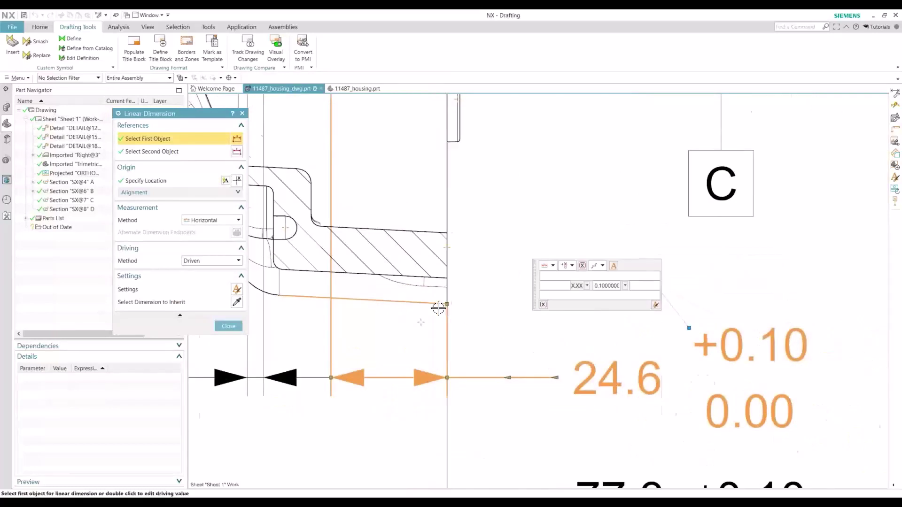
scroll(438, 308, "up", 2)
scroll(483, 313, "down", 1)
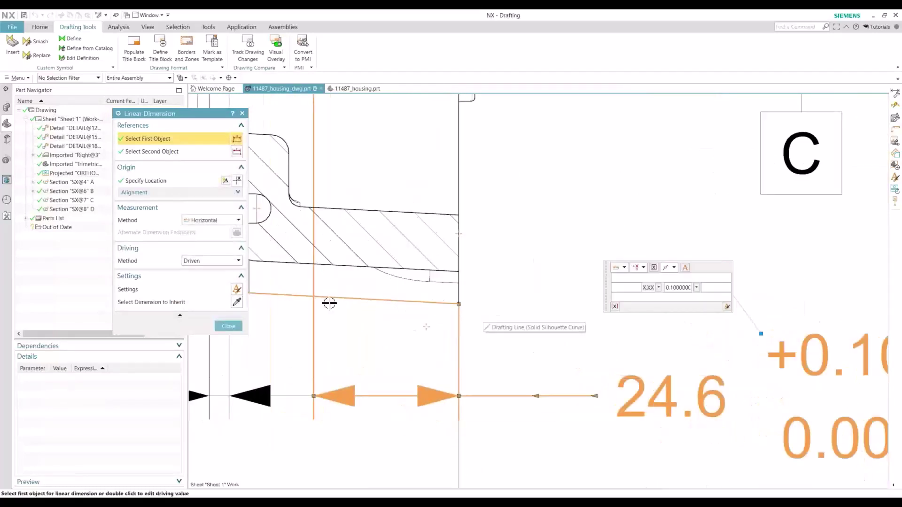
scroll(329, 303, "down", 2)
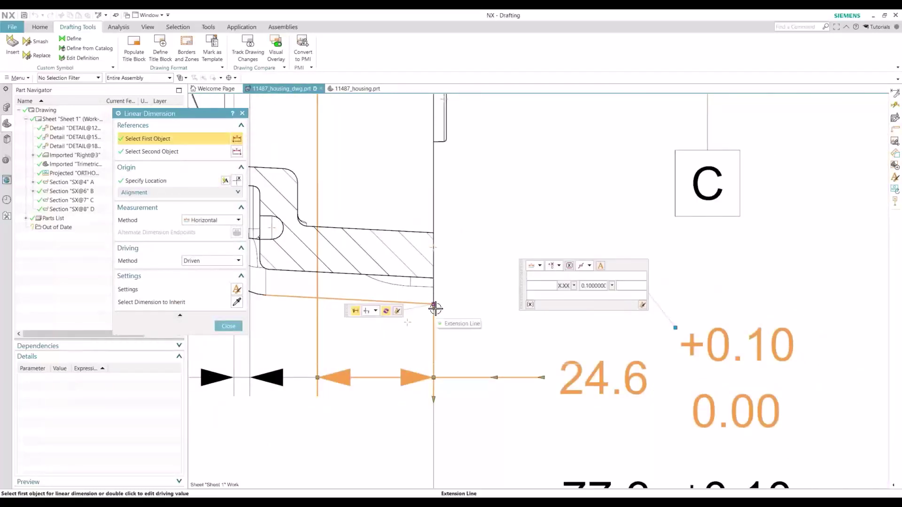
scroll(432, 305, "up", 4)
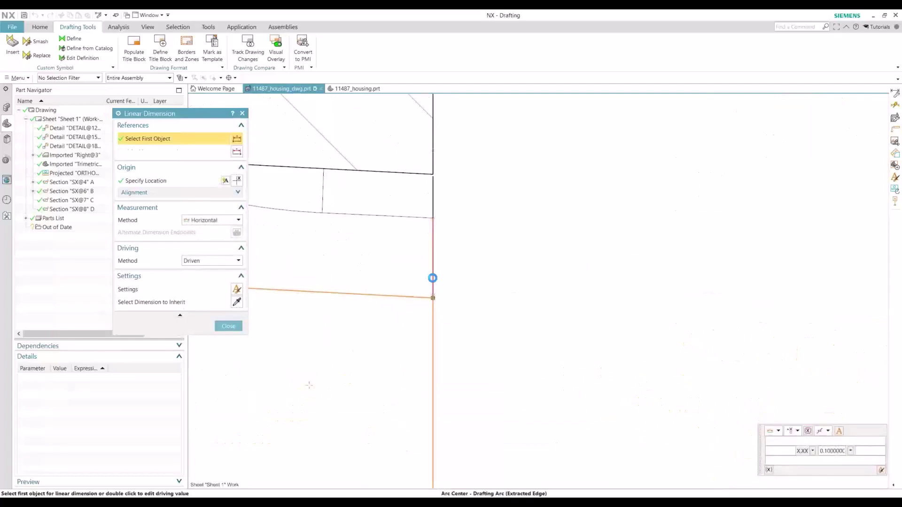
scroll(430, 277, "up", 2)
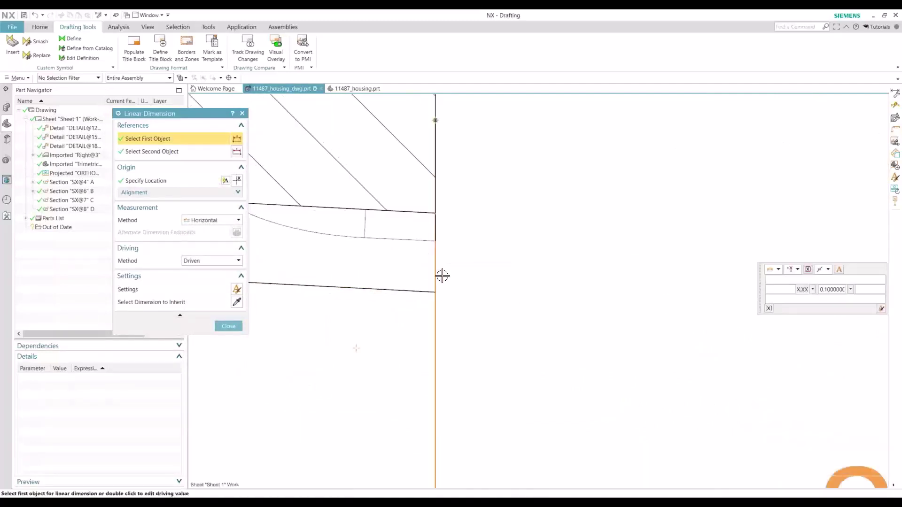
scroll(439, 277, "down", 4)
scroll(442, 369, "down", 2)
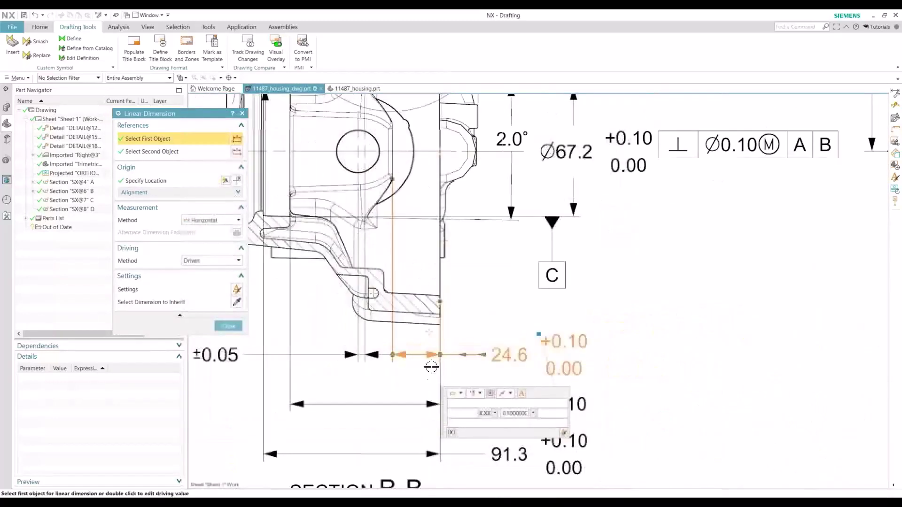
left_click(196, 151)
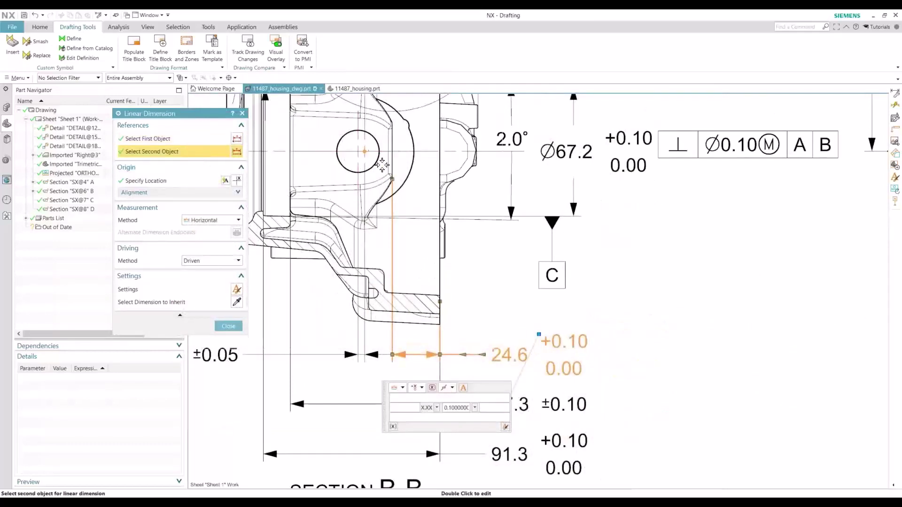
- Pick a new second reference edge for the 24.6 dimension and close the edit
scroll(393, 167, "up", 4)
scroll(400, 223, "up", 2)
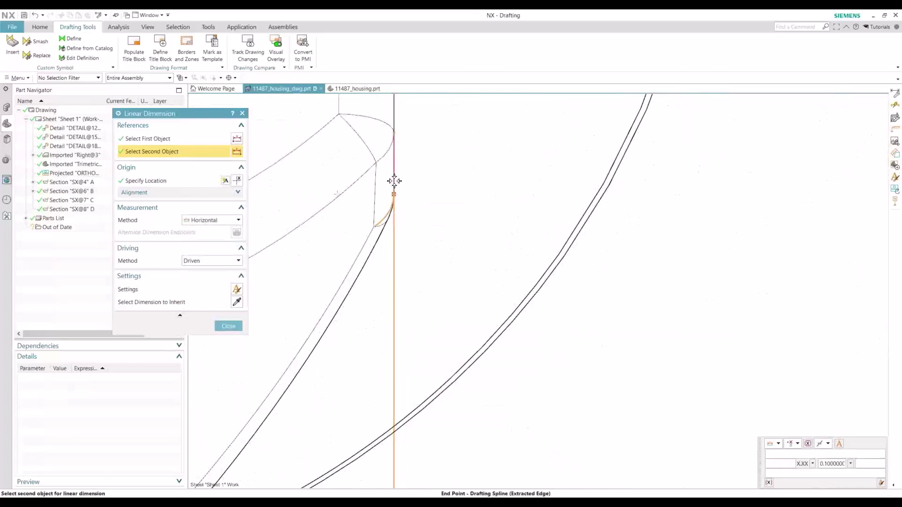
left_click(394, 160)
scroll(394, 178, "down", 5)
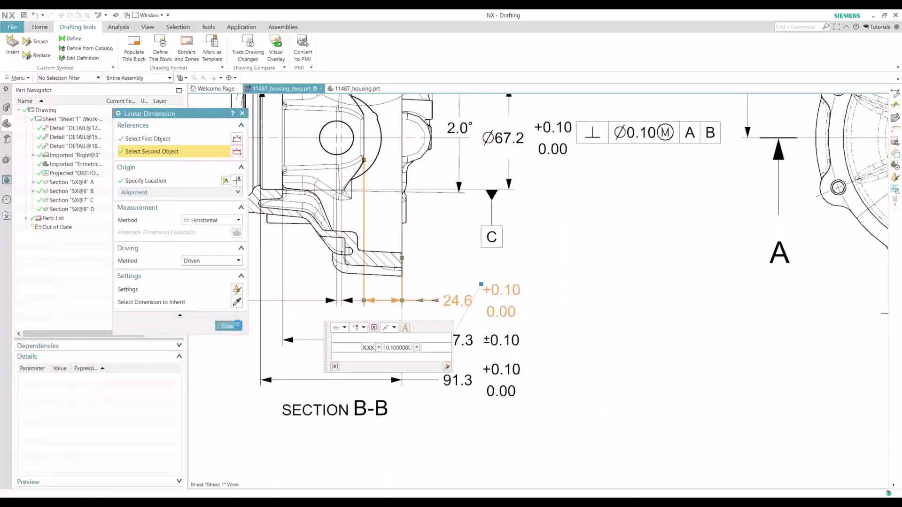
left_click(228, 325)
- Open Section A-A's 54 dimension for editing
scroll(549, 404, "down", 6)
scroll(550, 404, "up", 8)
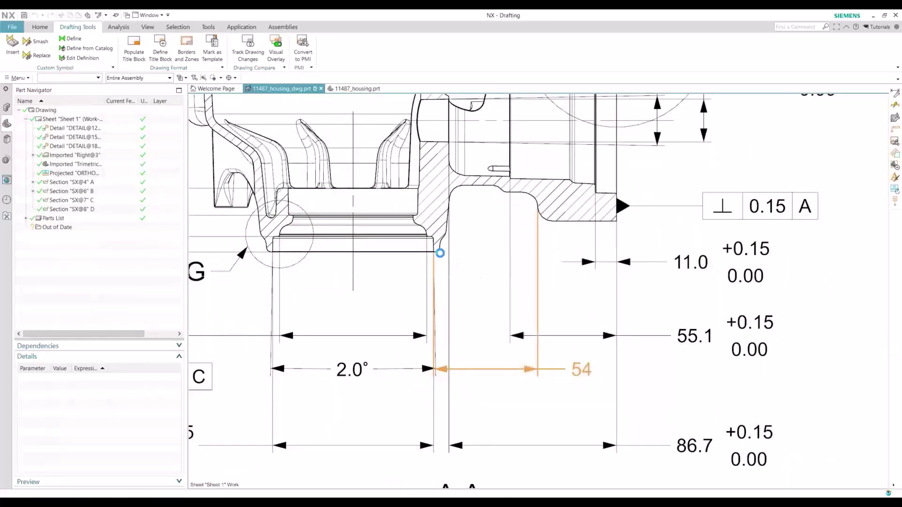
double_click(435, 252)
- Re-pick the first reference edge of the 54 dimension
scroll(435, 251, "up", 5)
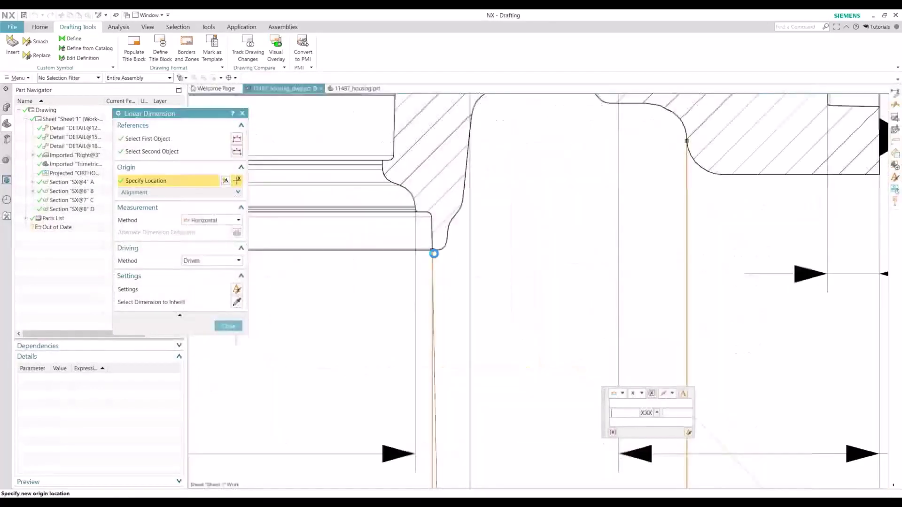
left_click(176, 146)
left_click(177, 135)
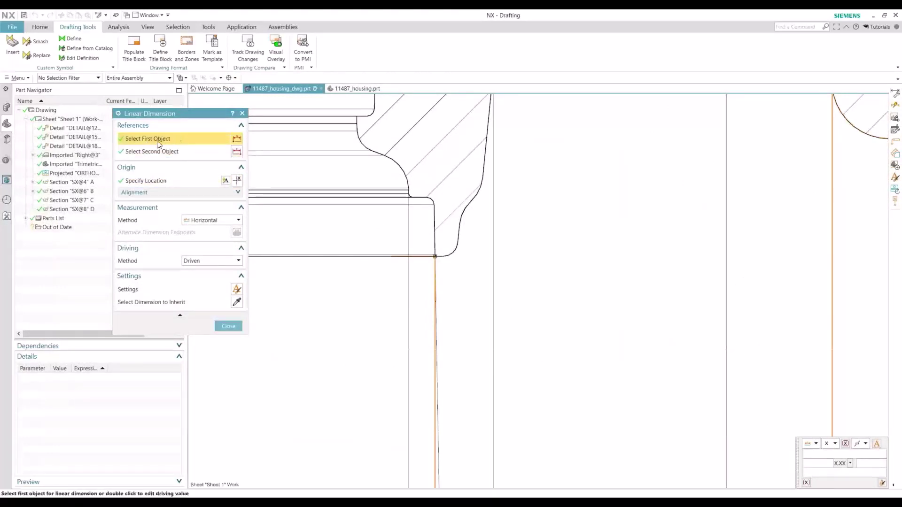
scroll(399, 275, "up", 5)
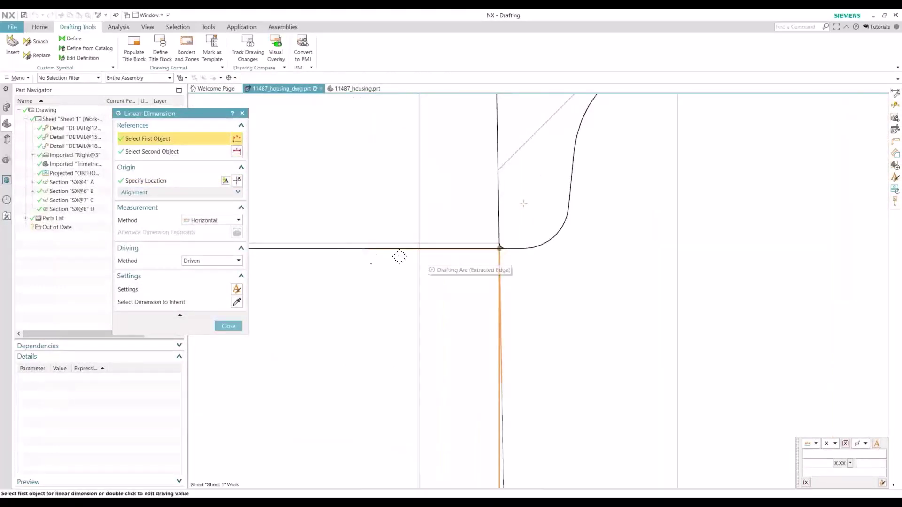
scroll(406, 258, "down", 2)
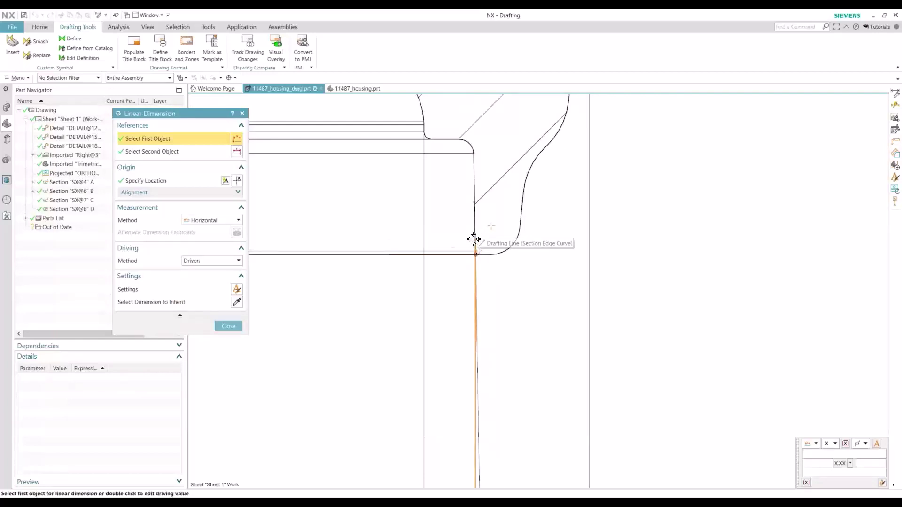
scroll(368, 165, "up", 3)
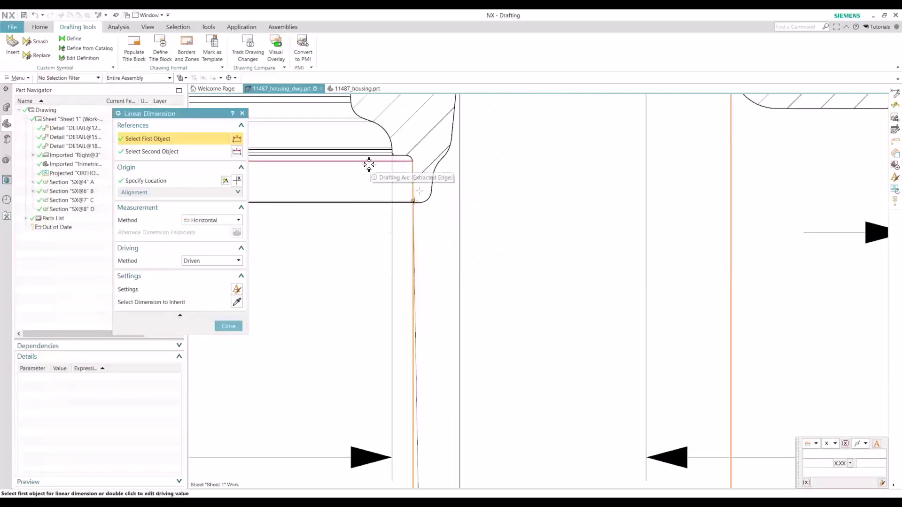
left_click(198, 155)
- Snap the 54 dimension's second reference to the fillet end point and close the edit
scroll(382, 336, "down", 3)
scroll(471, 209, "up", 5)
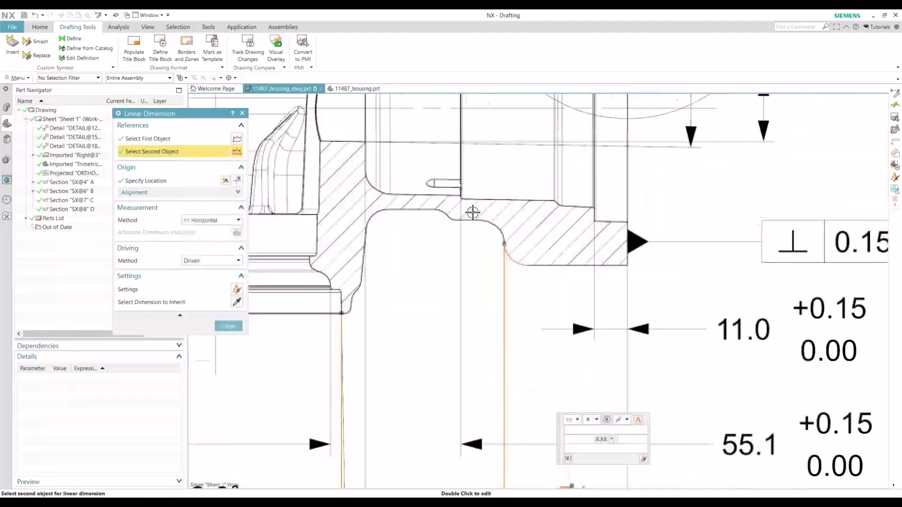
scroll(503, 266, "up", 3)
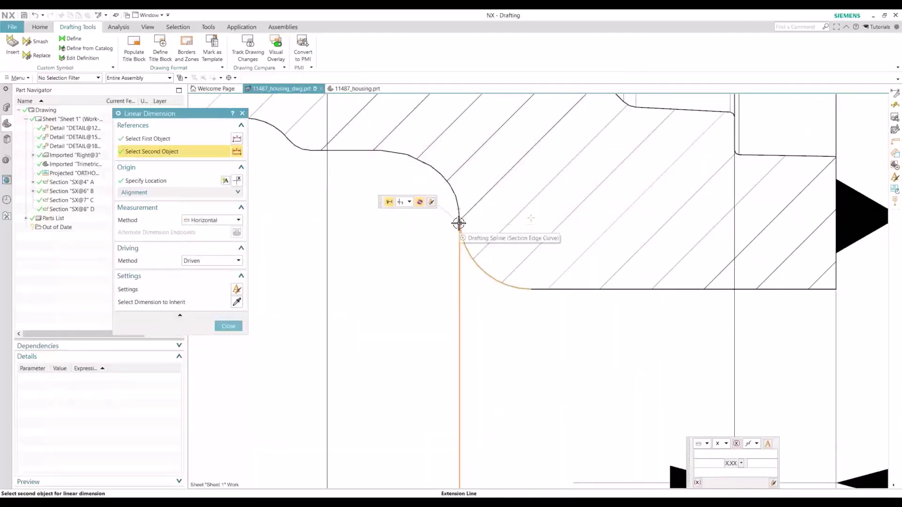
scroll(459, 216, "up", 2)
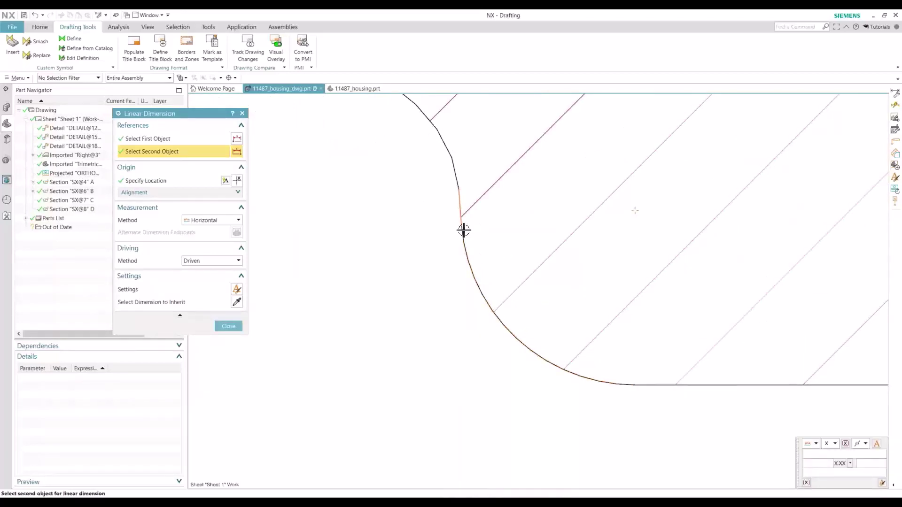
left_click(461, 224)
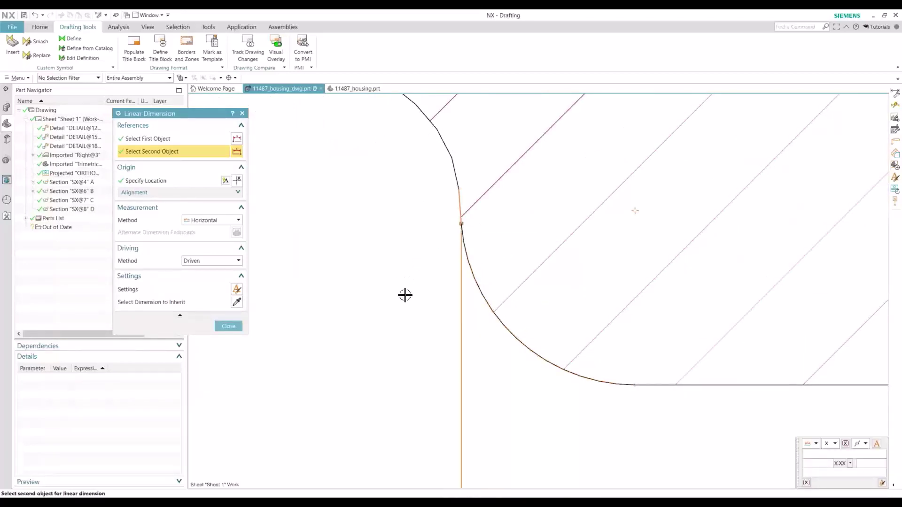
scroll(423, 206, "down", 3)
scroll(564, 204, "down", 3)
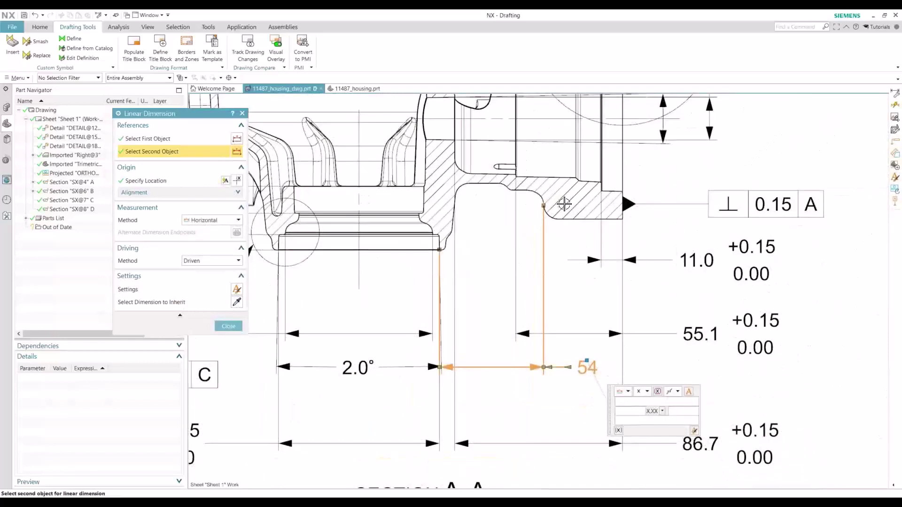
left_click(229, 326)
scroll(314, 376, "down", 5)
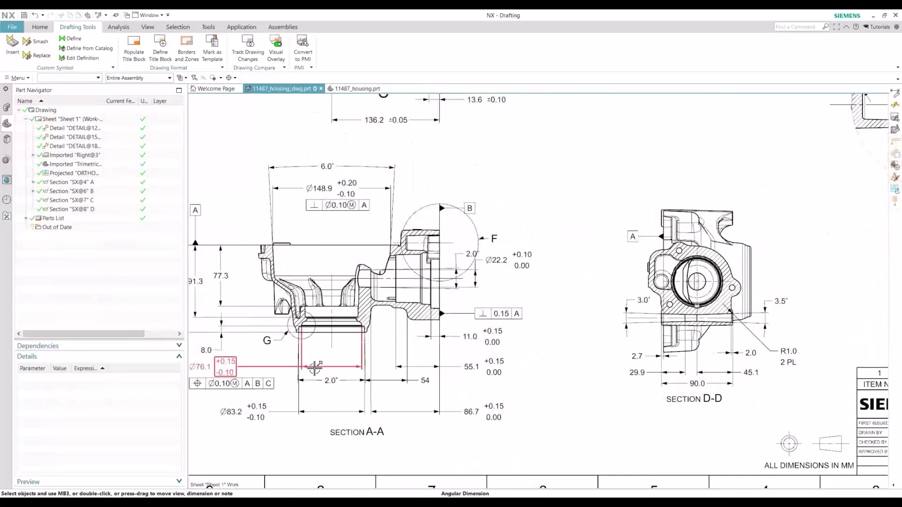
- Bring the front view into view and open the 136.2 ±0.05 dimension for editing
scroll(453, 196, "down", 2)
scroll(470, 197, "up", 4)
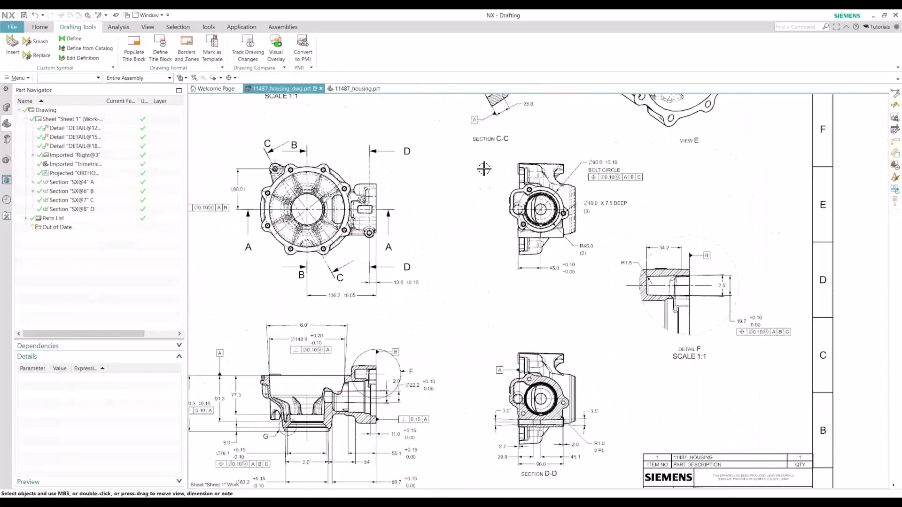
middle_click_drag(454, 214, 529, 254)
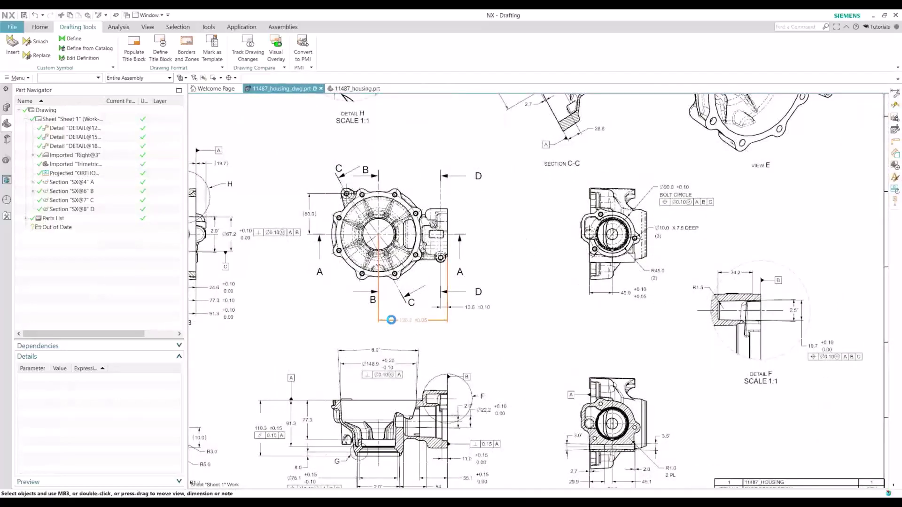
double_click(386, 320)
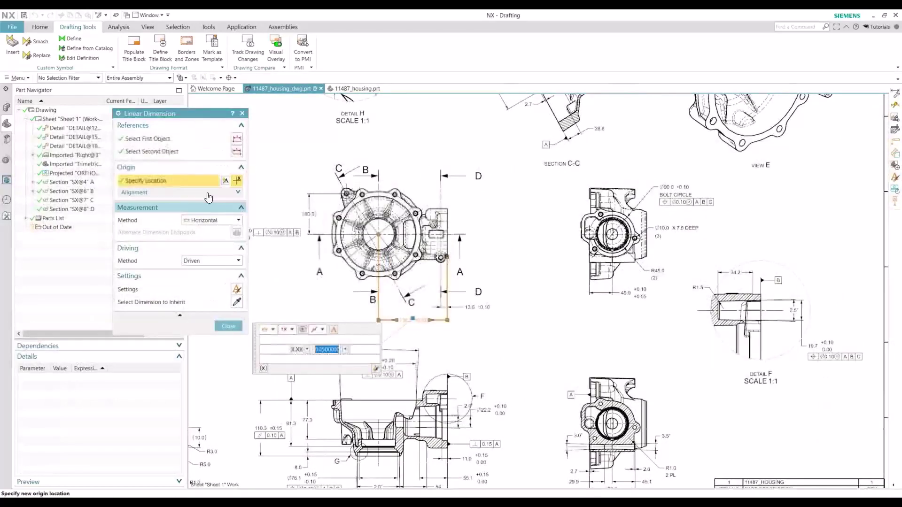
- Reattach the 136.2 dimension's first reference to the large circle and close the edit
left_click(179, 140)
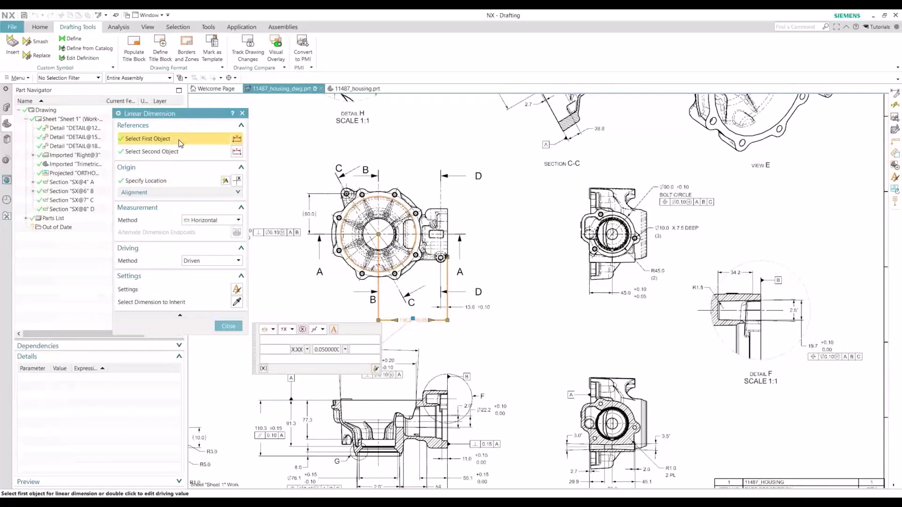
scroll(412, 208, "up", 2)
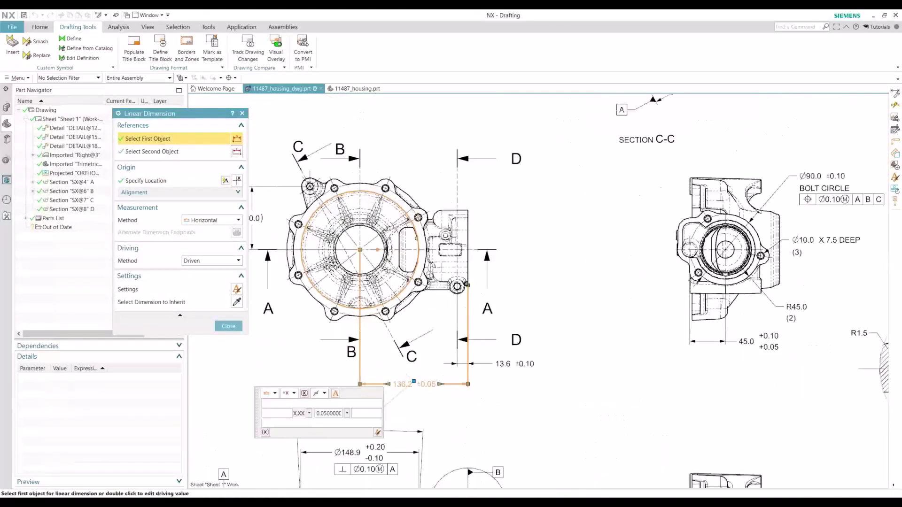
left_click(145, 151)
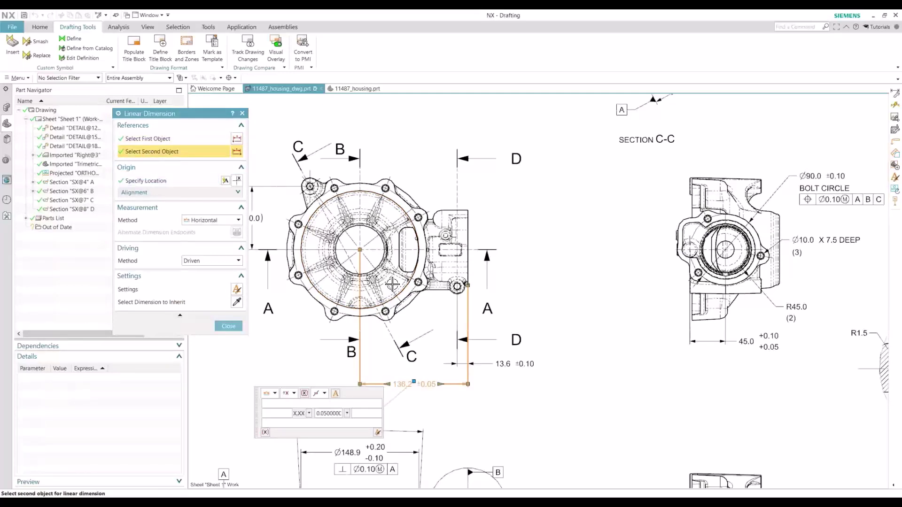
scroll(489, 277, "up", 8)
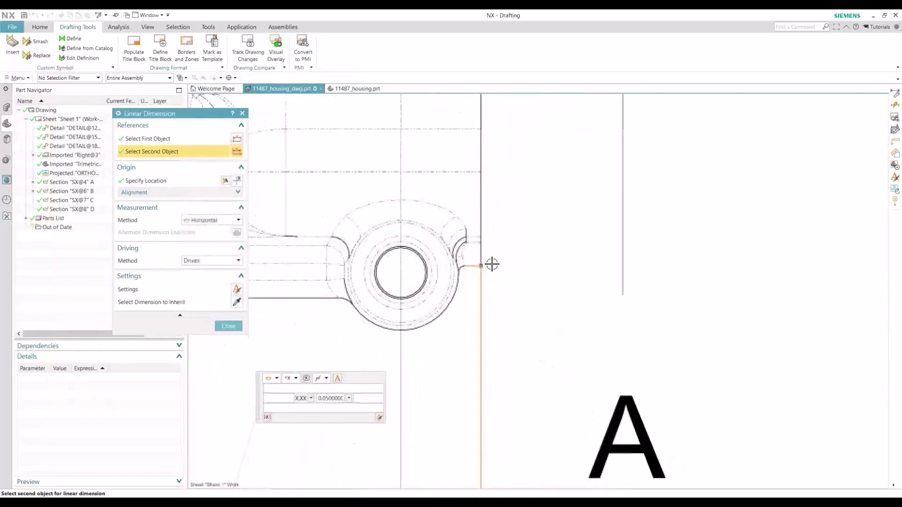
scroll(438, 287, "down", 3)
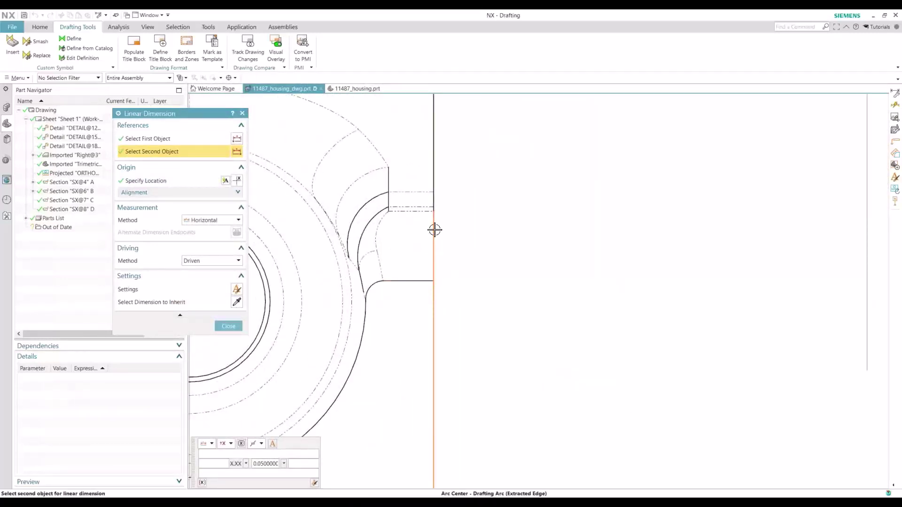
scroll(439, 280, "down", 4)
scroll(515, 247, "down", 6)
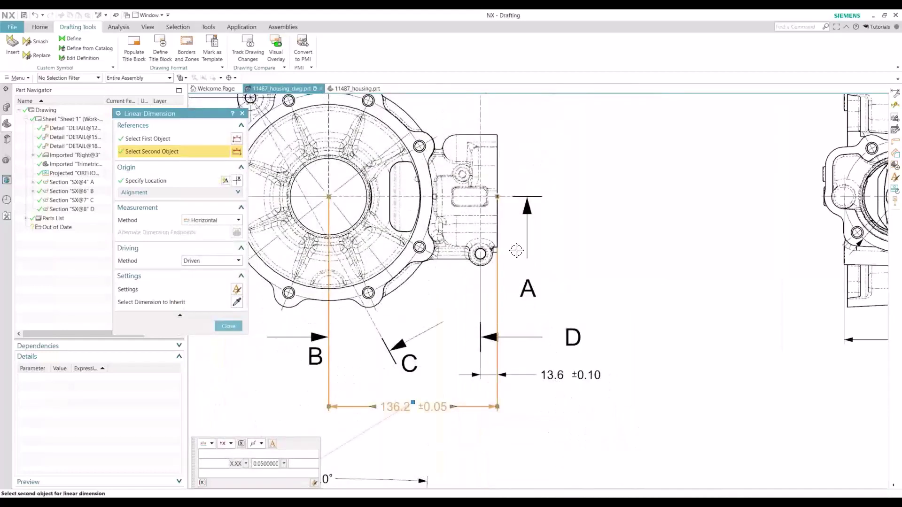
left_click(229, 326)
- Fit and centre the drawing sheet, then start Convert to PMI
key("ctrl+f")
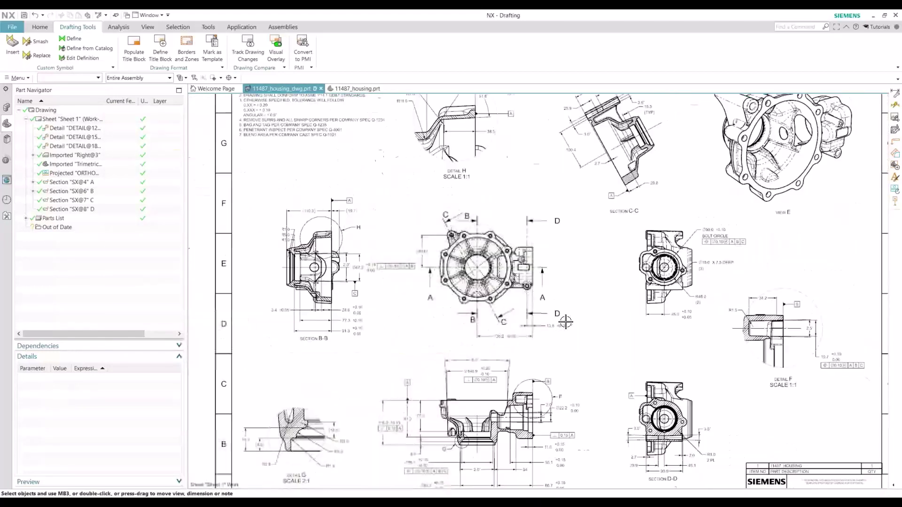
middle_click_drag(431, 321, 367, 316)
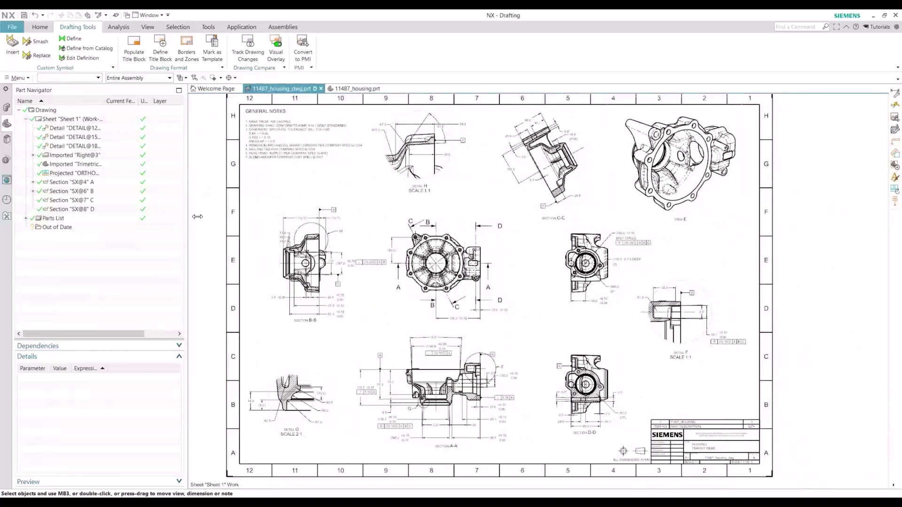
left_click(297, 50)
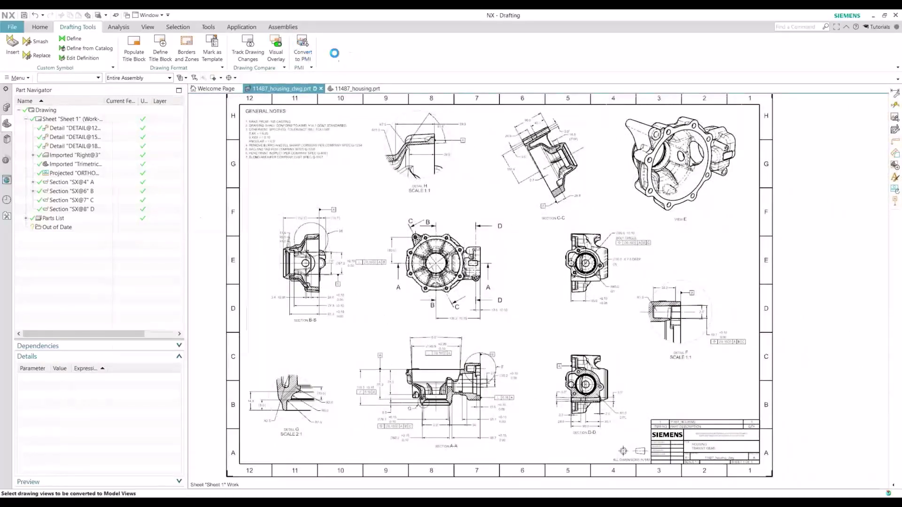
- Select the Section B-B, Right, ORTHO and Section A-A views for PMI conversion
left_click(331, 248)
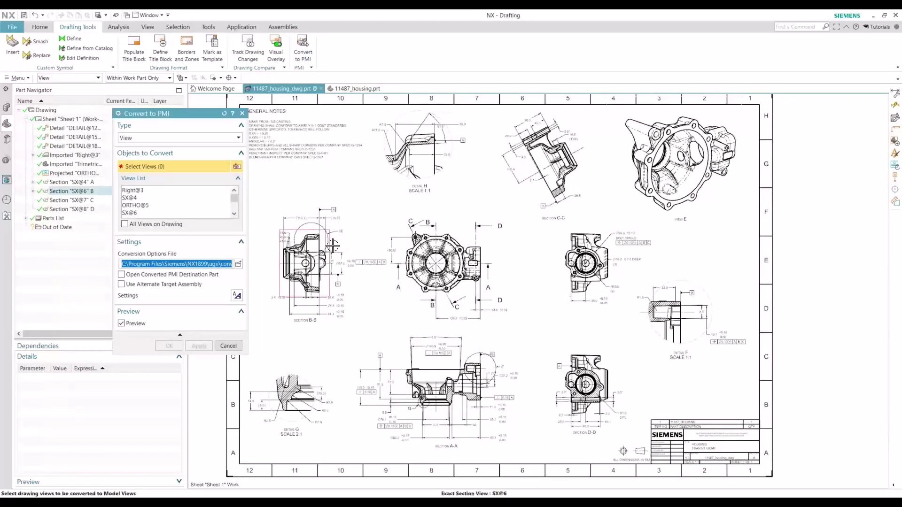
left_click(452, 233)
left_click(584, 237)
left_click(437, 370)
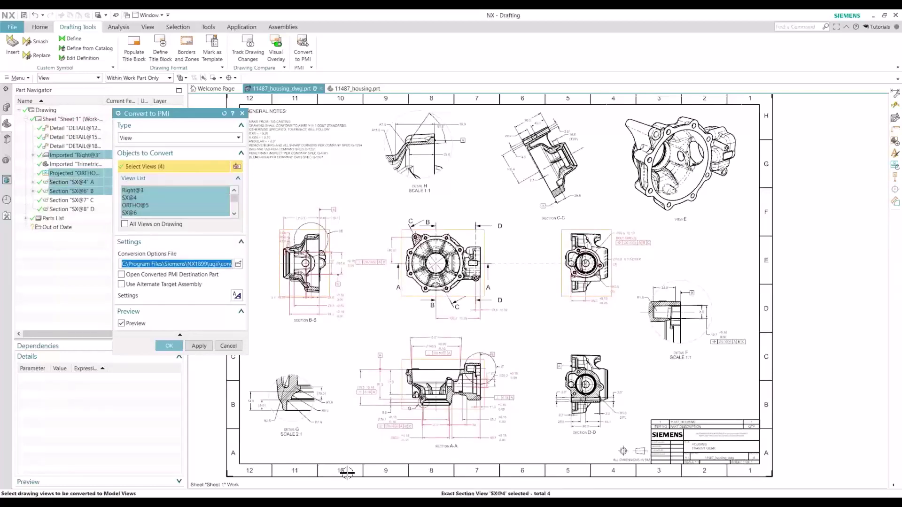
scroll(307, 289, "up", 4)
scroll(456, 363, "down", 1)
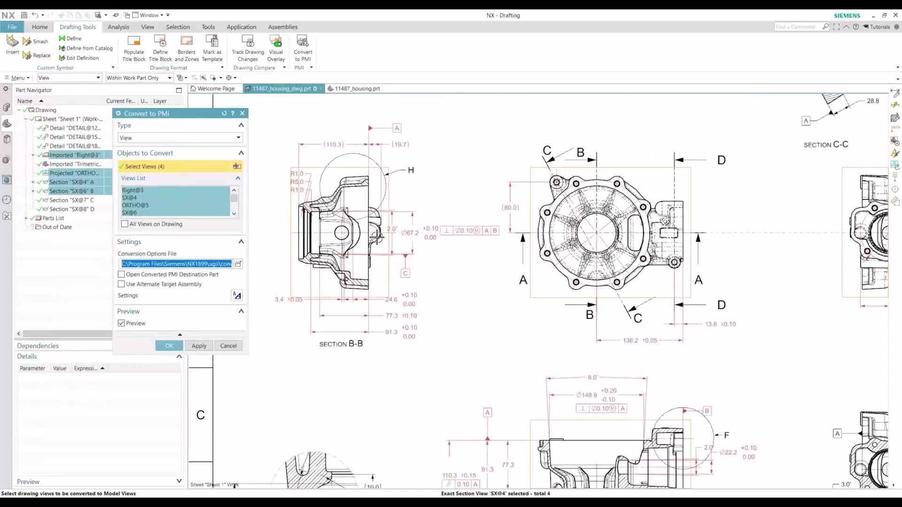
mouse_move(508, 345)
middle_mouse_down("shift")
mouse_move(470, 319)
mouse_move(652, 288)
mouse_move(755, 144)
middle_mouse_up("shift")
middle_click_drag(661, 302, 650, 243, "shift")
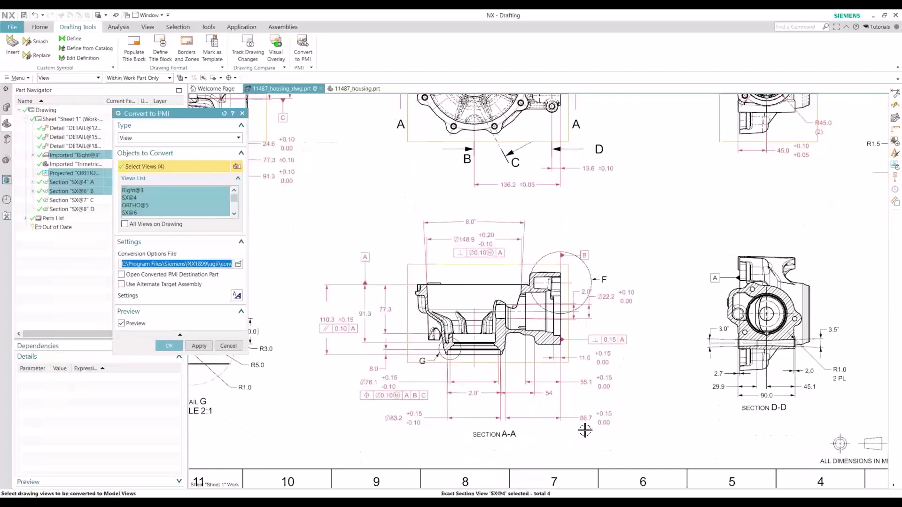
scroll(586, 432, "down", 1)
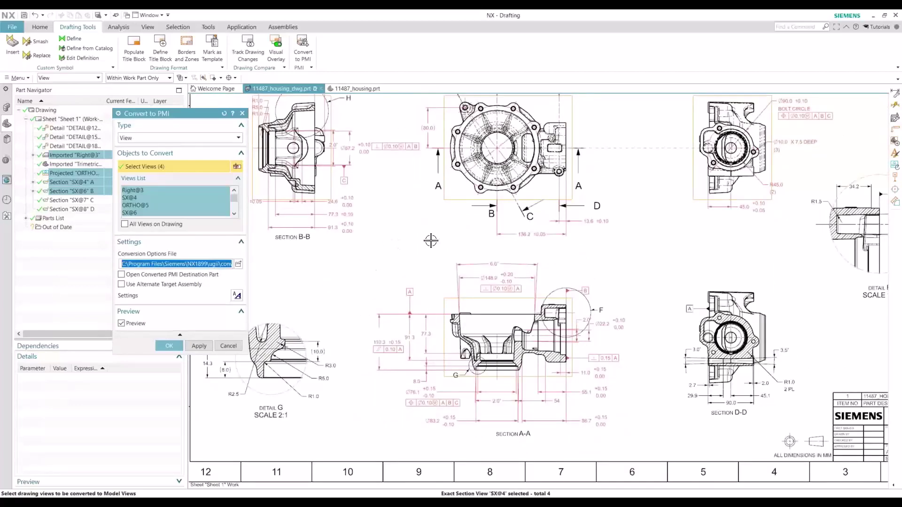
scroll(429, 235, "down", 1)
scroll(445, 147, "up", 1)
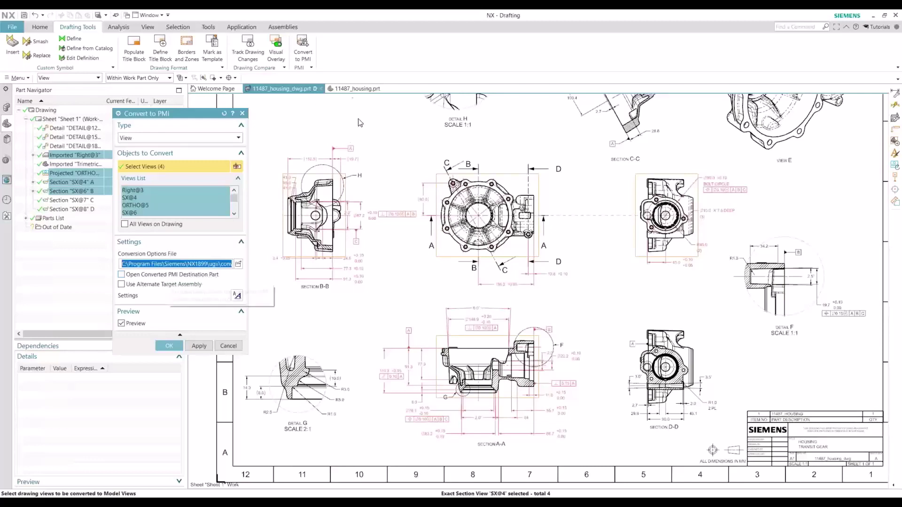
- Leave Alternate Target unchecked and run the conversion of the four views
mouse_move(343, 89)
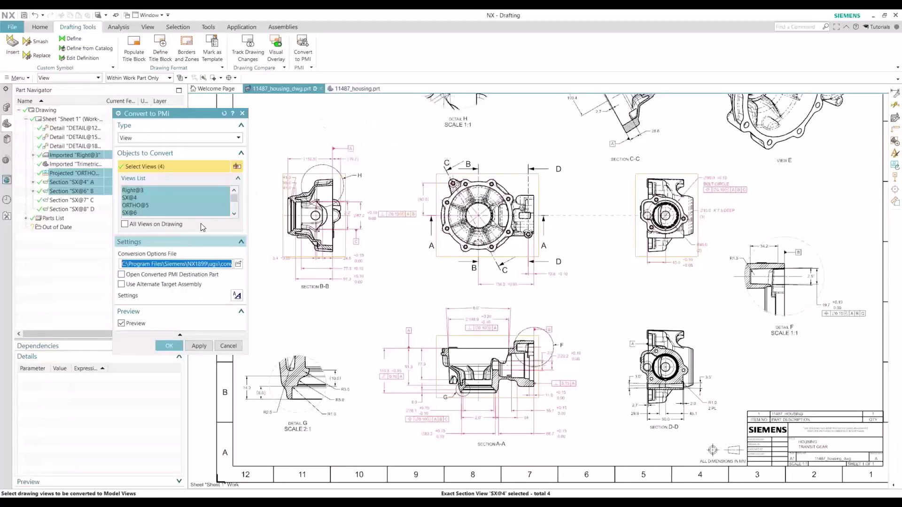
left_click(136, 285)
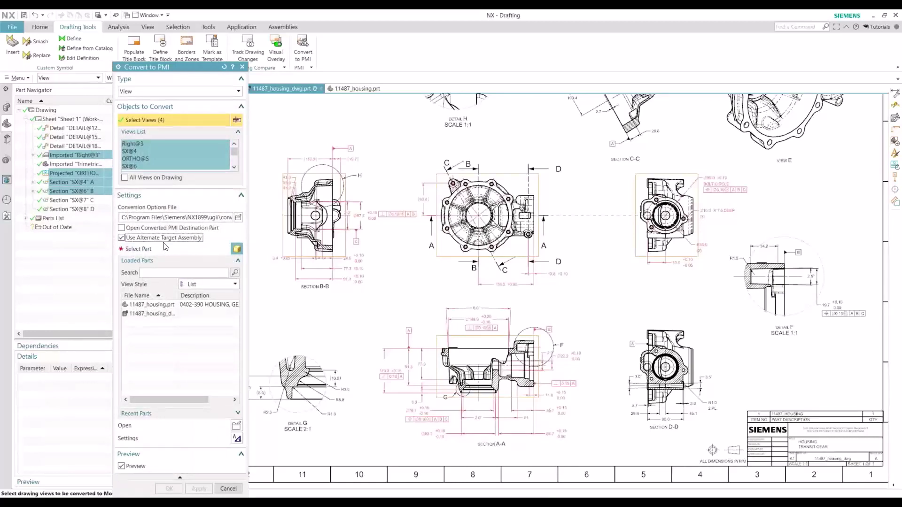
left_click(165, 238)
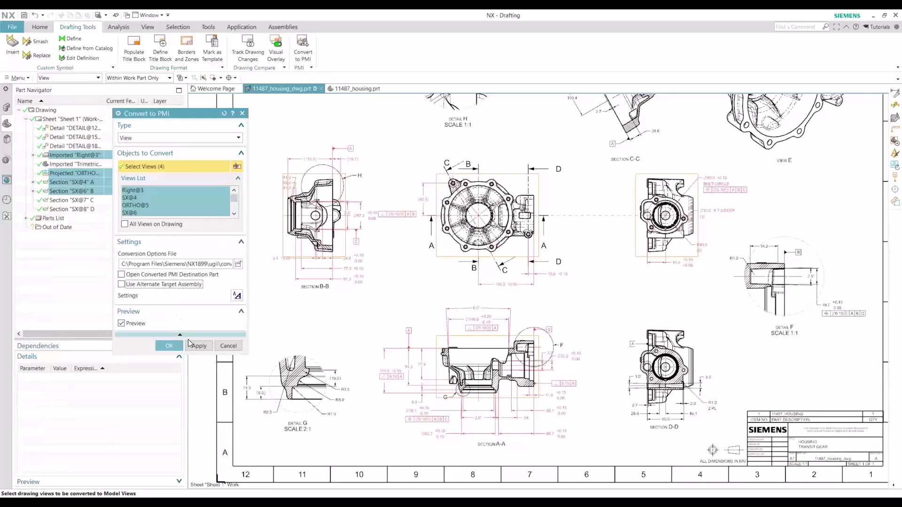
left_click(169, 346)
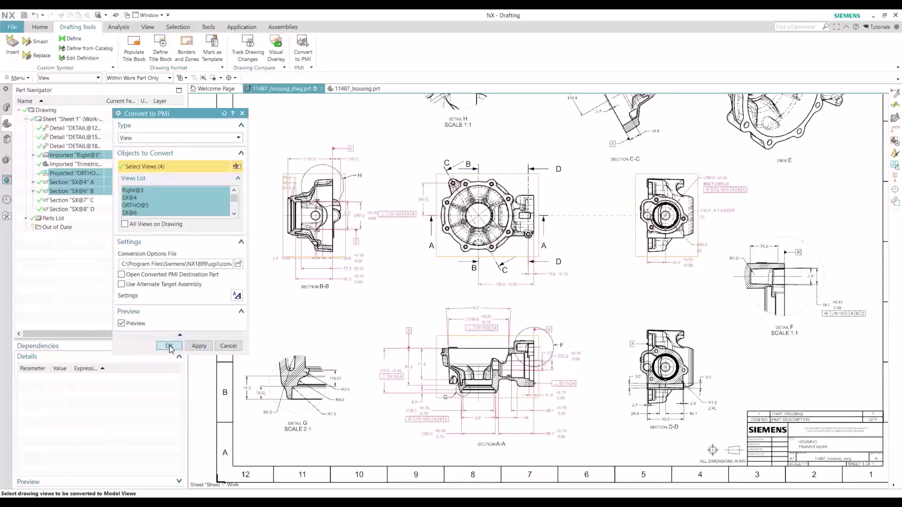
left_click(169, 346)
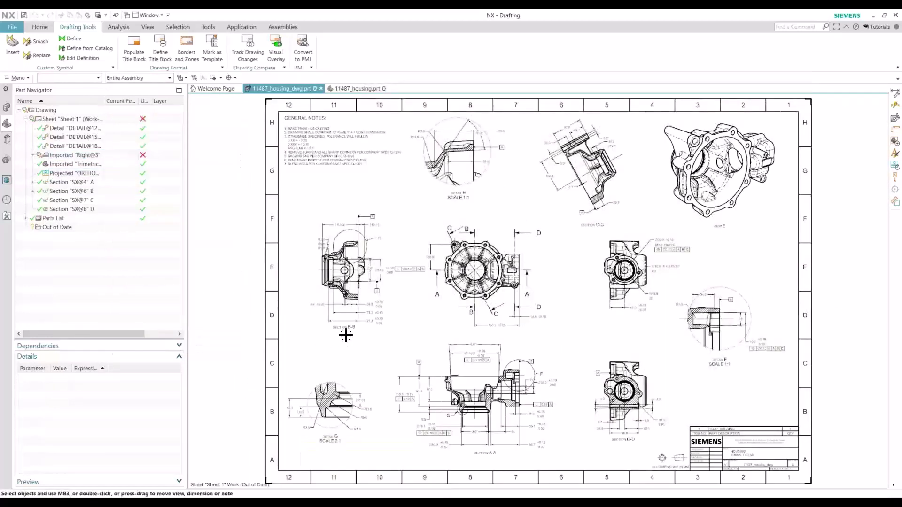
- Switch to the 11487_housing model and make ORTHO_5 the work view
left_click(360, 89)
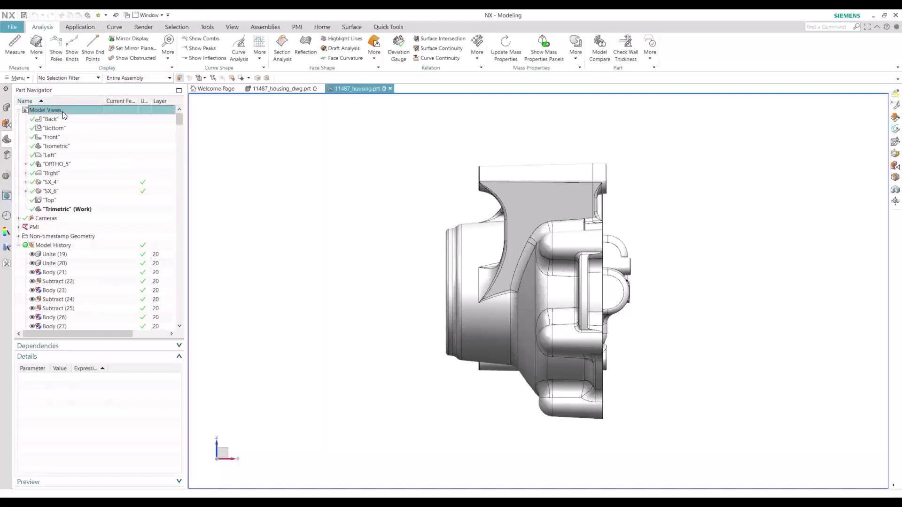
left_click(55, 165)
left_click(62, 174)
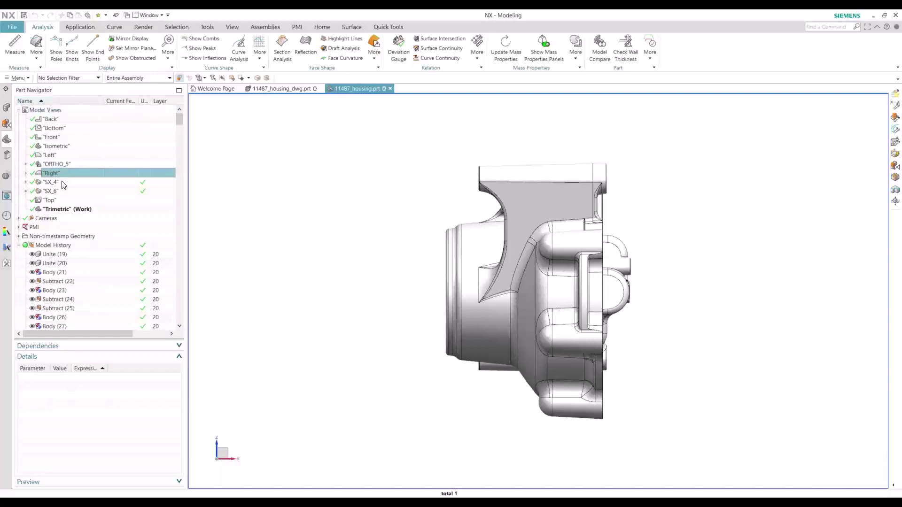
left_click(62, 183)
left_click(63, 191)
left_click(66, 111)
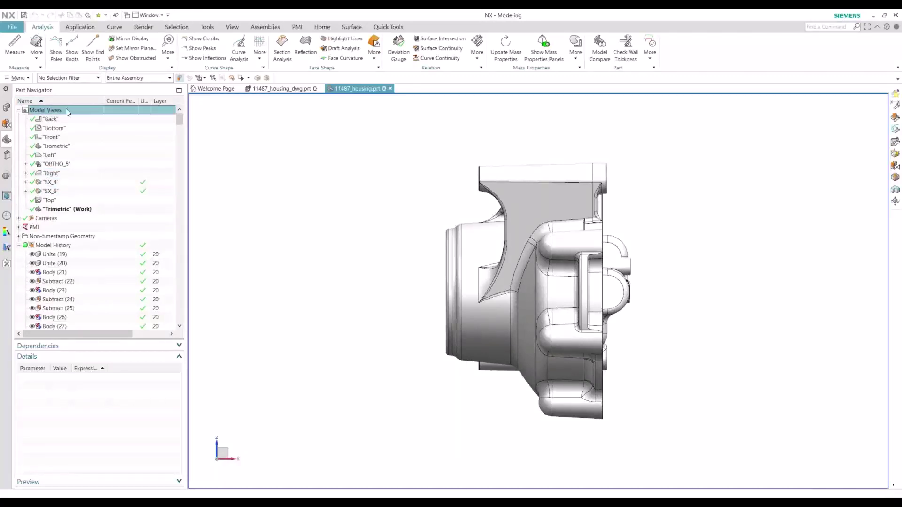
double_click(72, 165)
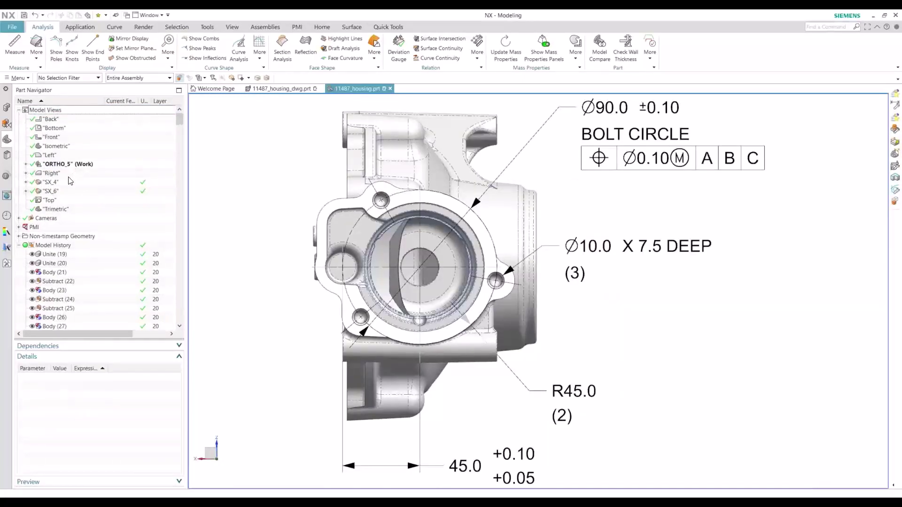
- Review PMI in the Right and SX_6 model views, returning to Right near the boss hole
double_click(69, 175)
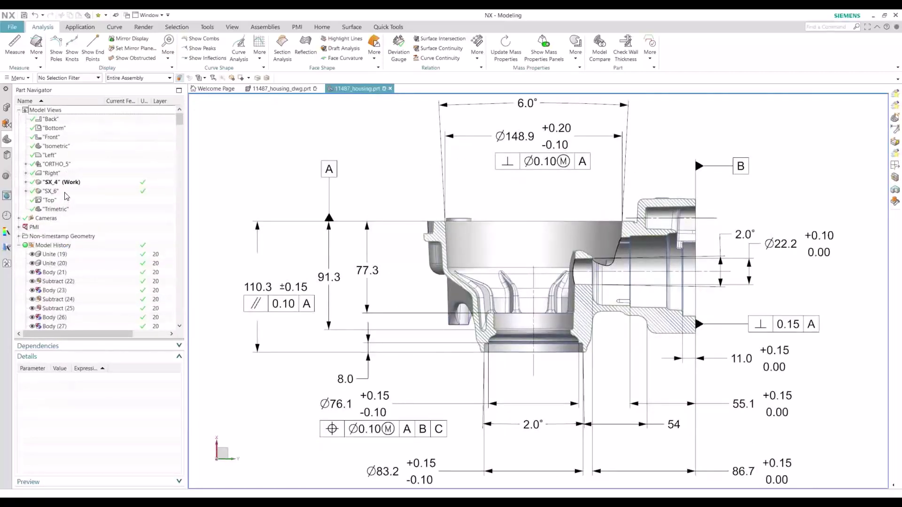
double_click(65, 192)
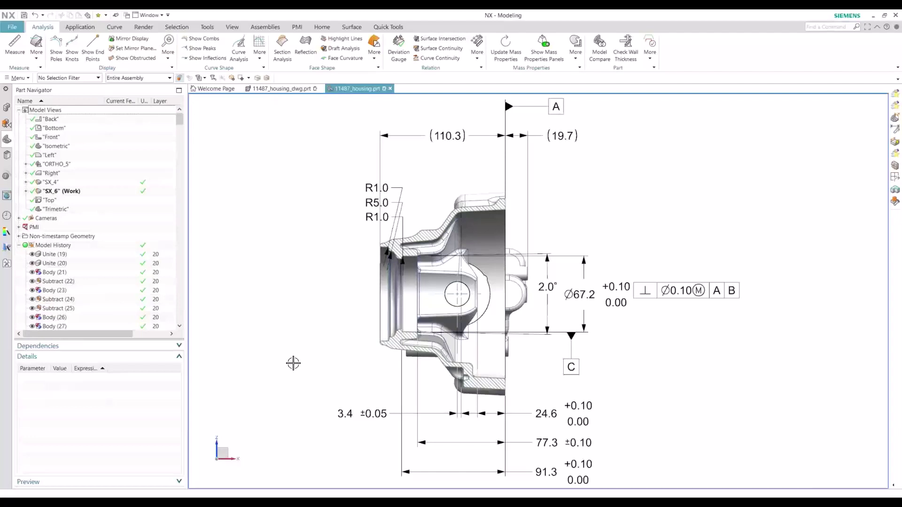
double_click(59, 173)
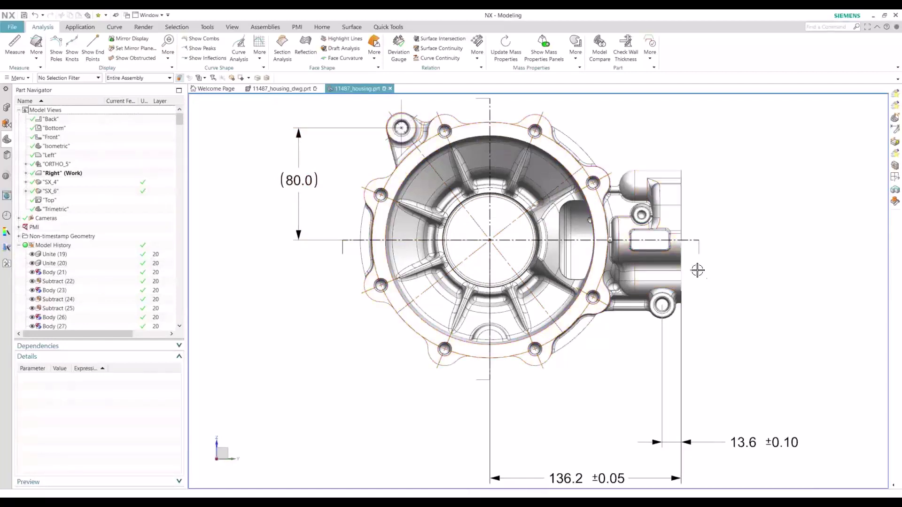
scroll(669, 303, "up", 5)
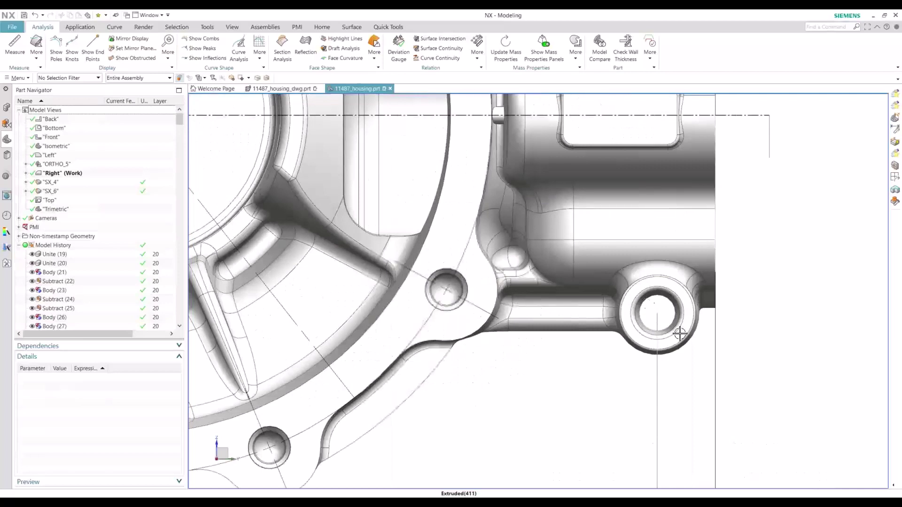
scroll(680, 333, "down", 5)
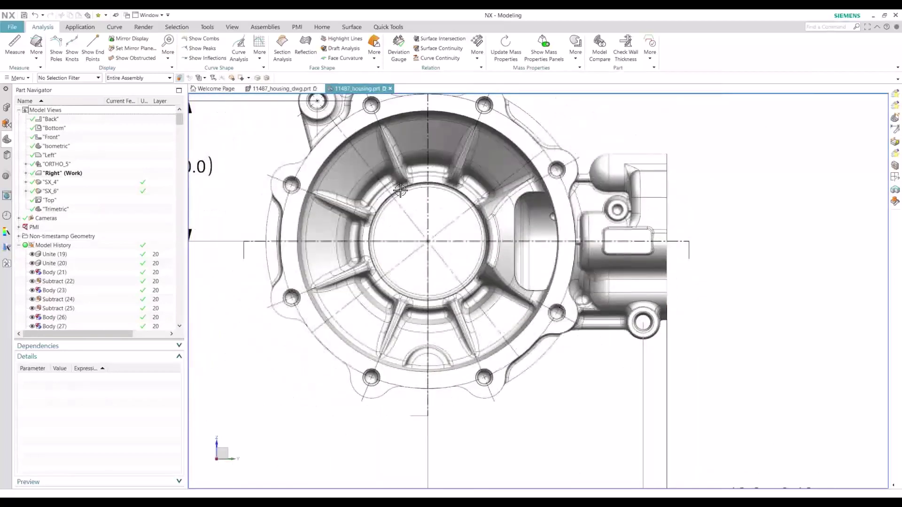
left_click(297, 27)
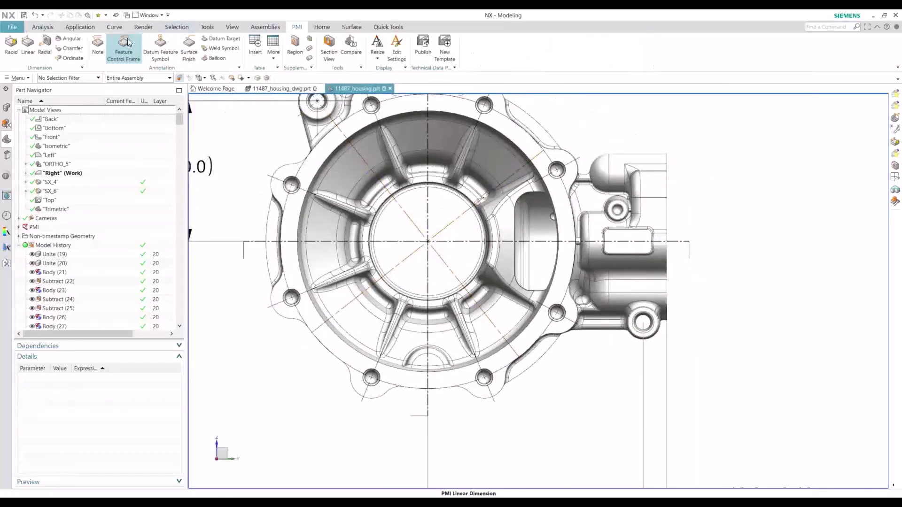
- Create a center mark on the side boss hole's arc in the Right view
left_click(310, 41)
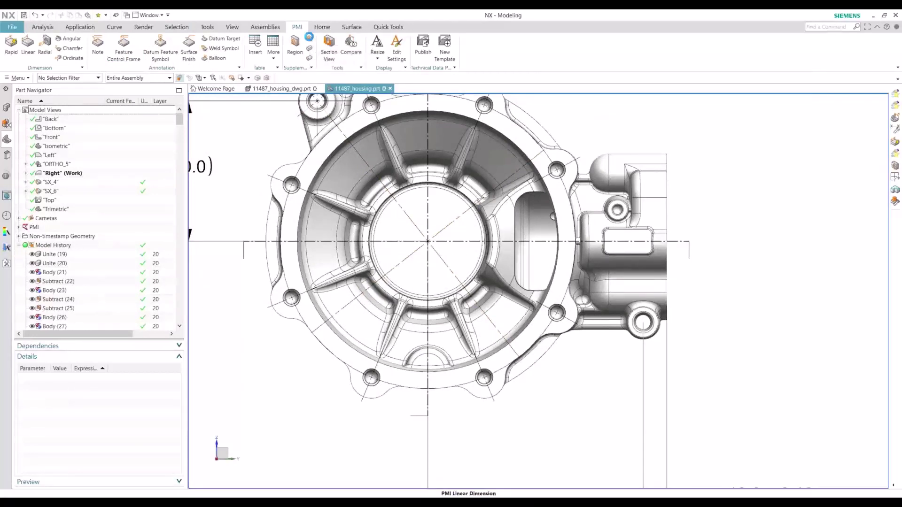
left_click(651, 334)
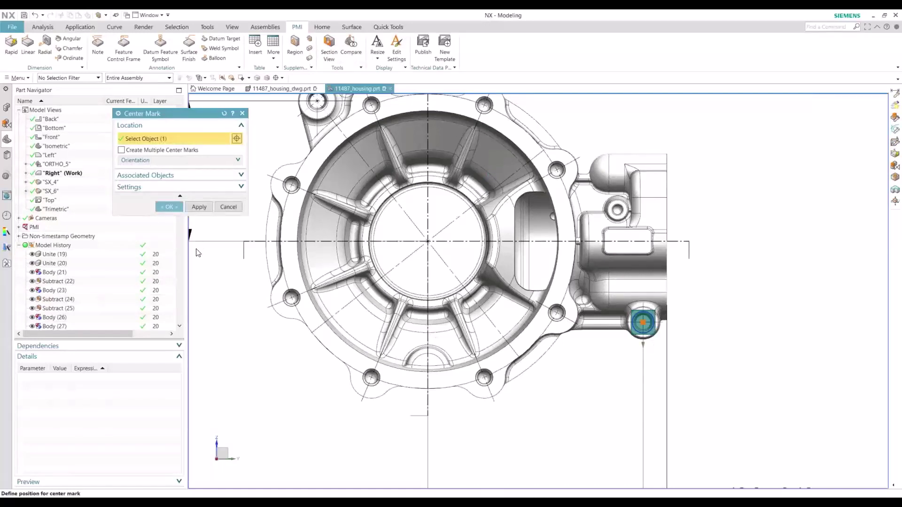
left_click(167, 206)
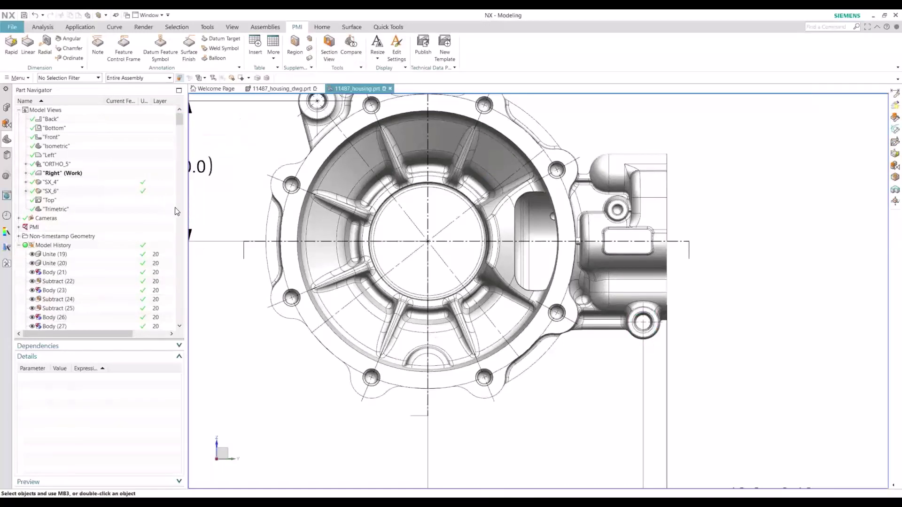
scroll(580, 355, "down", 4)
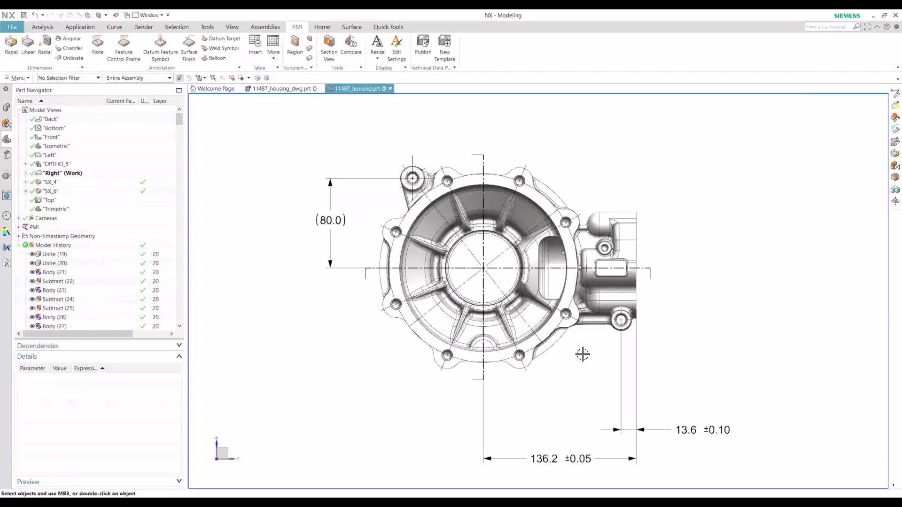
- Display the SX_4 section view and orbit it to an oblique angle
double_click(78, 183)
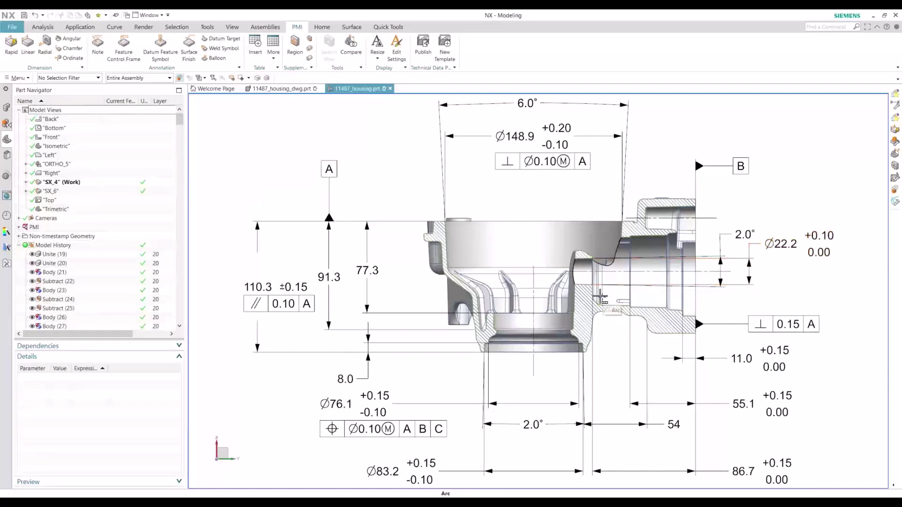
scroll(600, 296, "down", 1)
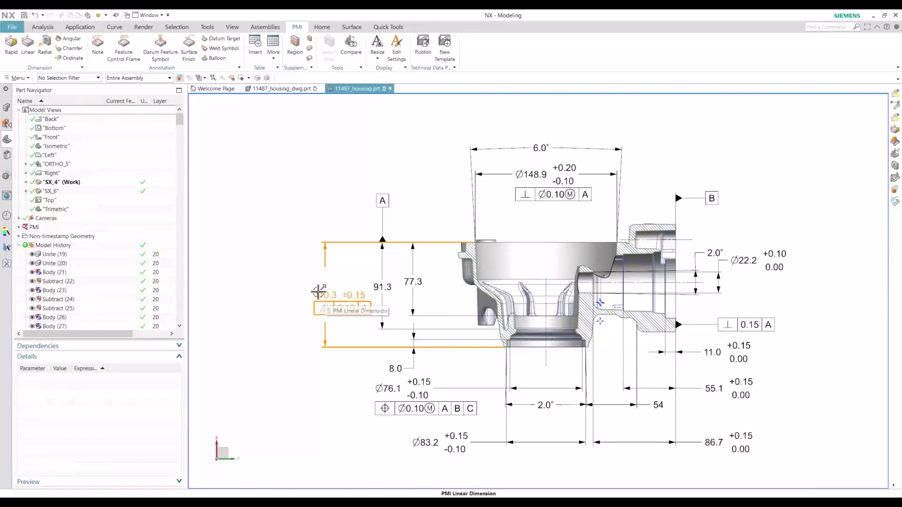
middle_click_drag(318, 292, 333, 294)
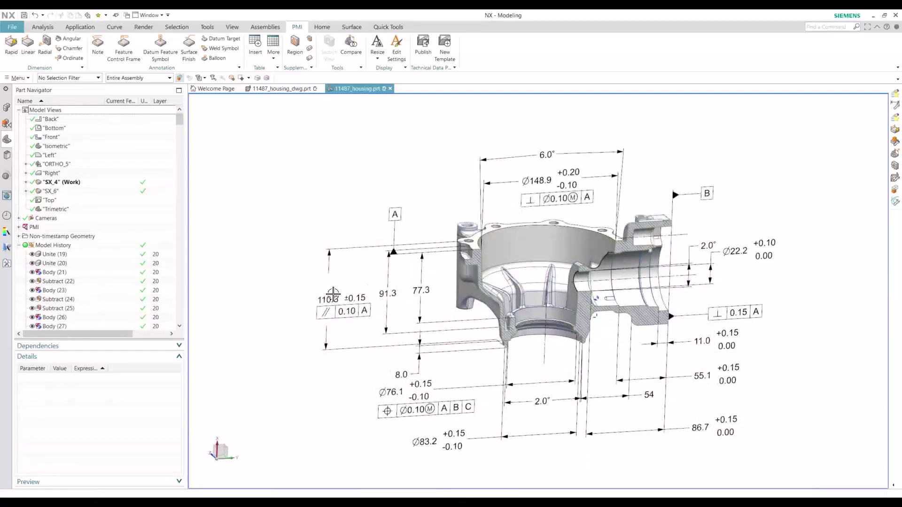
- Edit the 110.3 dimension and inspect its associated faces from several angles
double_click(331, 296)
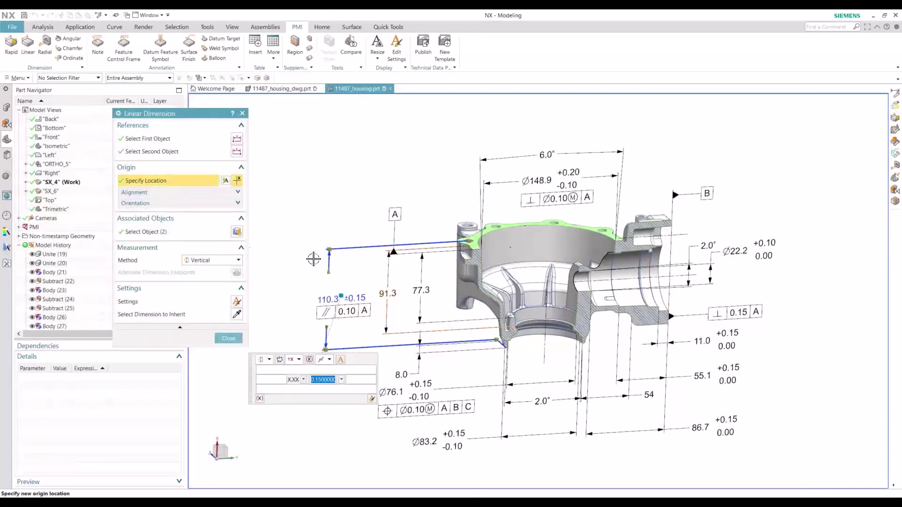
left_click(179, 232)
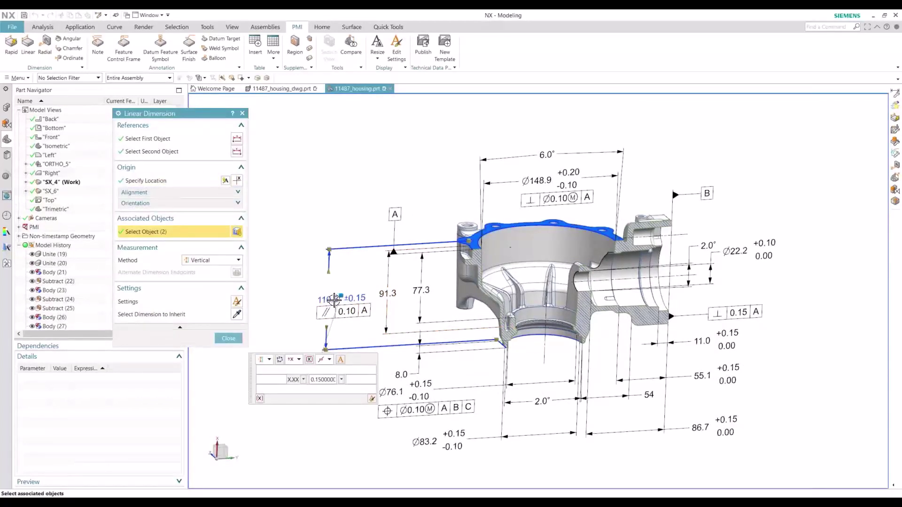
scroll(497, 261, "up", 2)
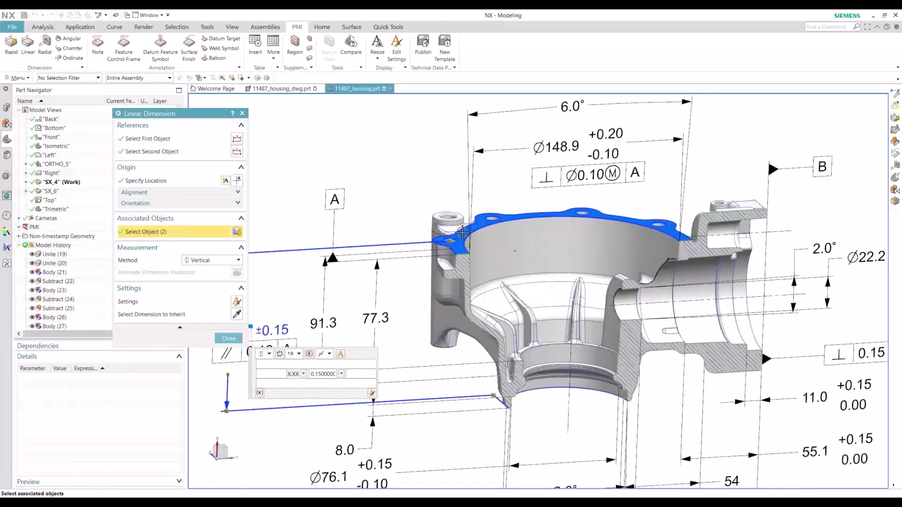
scroll(497, 261, "down", 5)
middle_click_drag(497, 262, 477, 310)
scroll(477, 310, "up", 4)
scroll(477, 309, "up", 3)
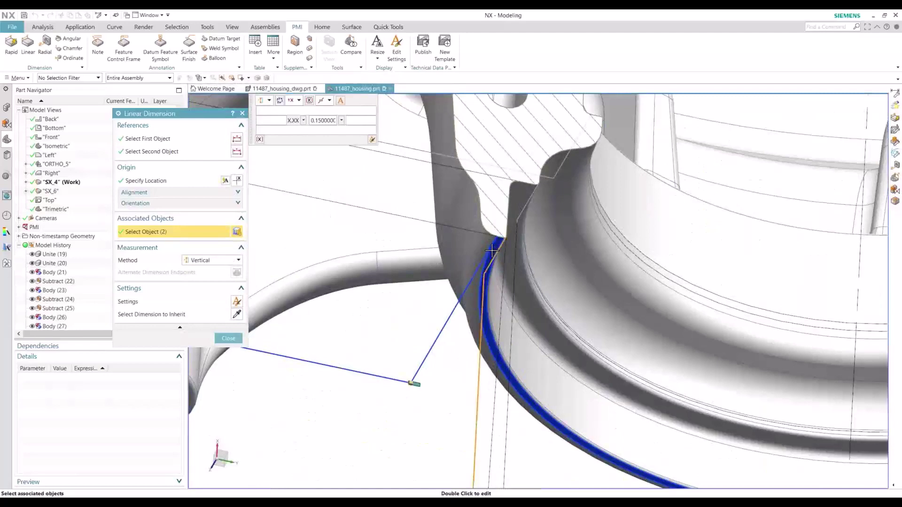
scroll(492, 251, "down", 1)
scroll(492, 251, "down", 5)
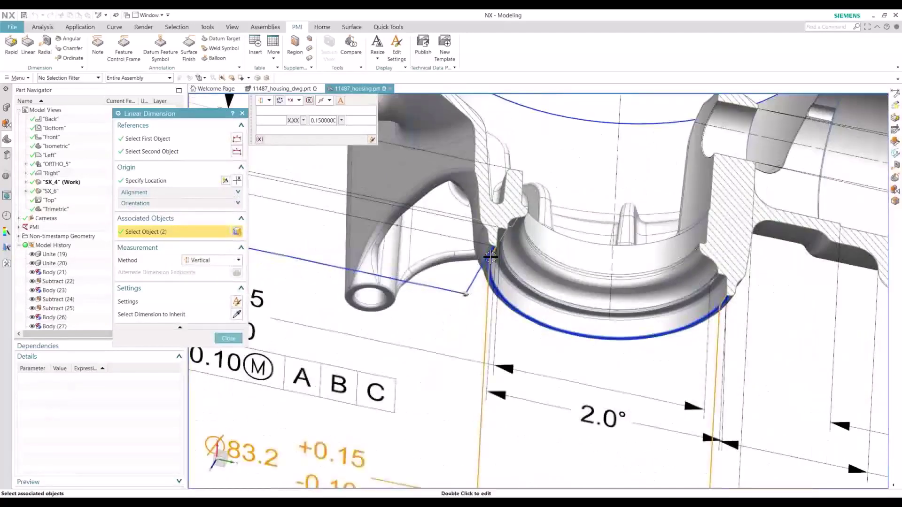
middle_click_drag(388, 261, 394, 301)
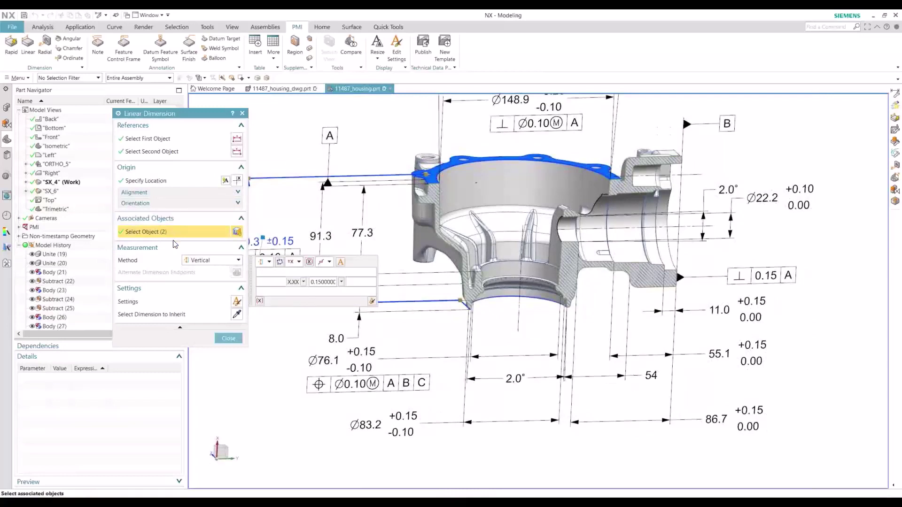
scroll(648, 302, "down", 2)
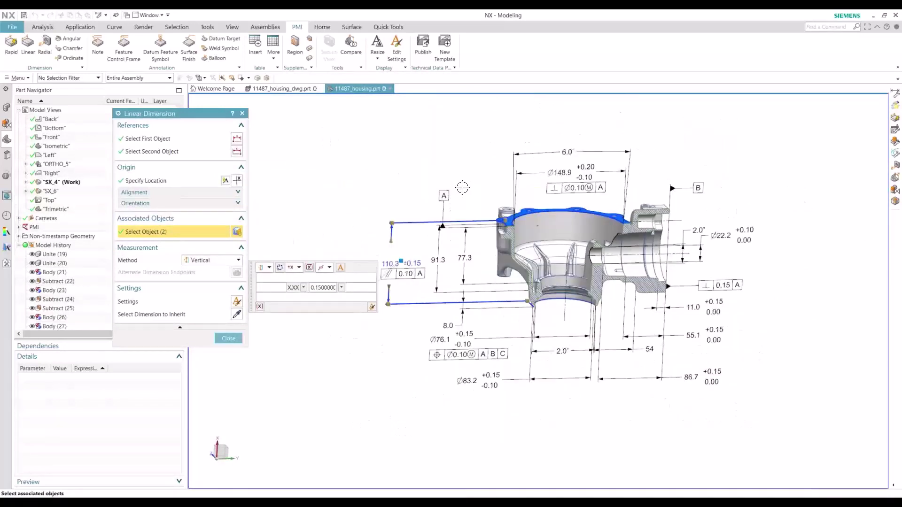
scroll(462, 188, "up", 1)
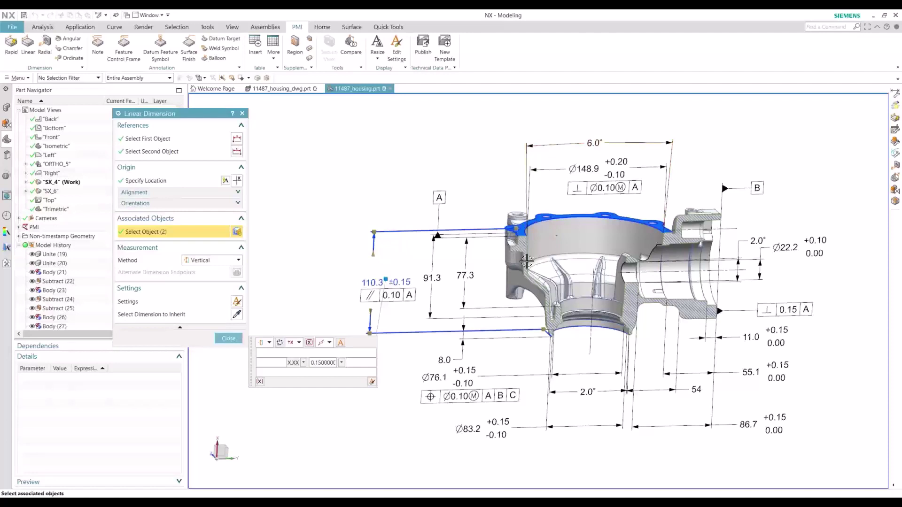
scroll(529, 287, "up", 1)
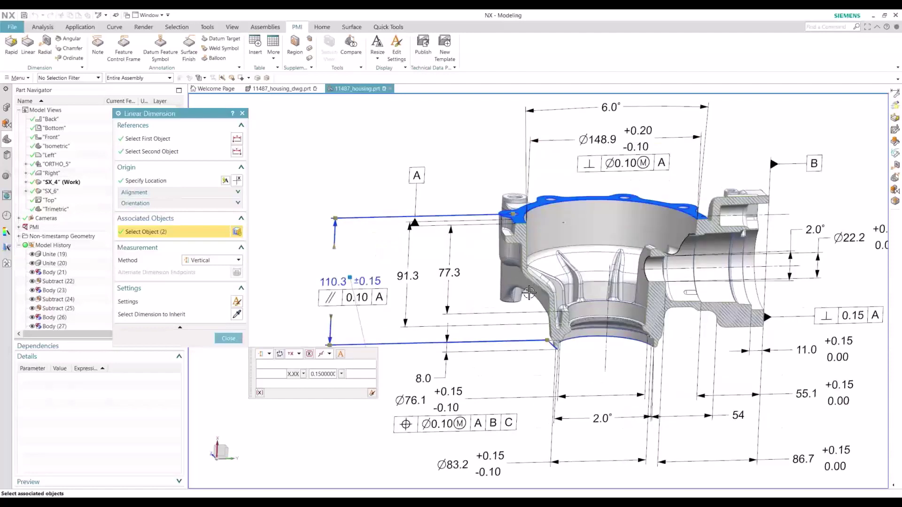
- Close the 110.3 dimension editor and select the dimension to see its details
left_click(228, 338)
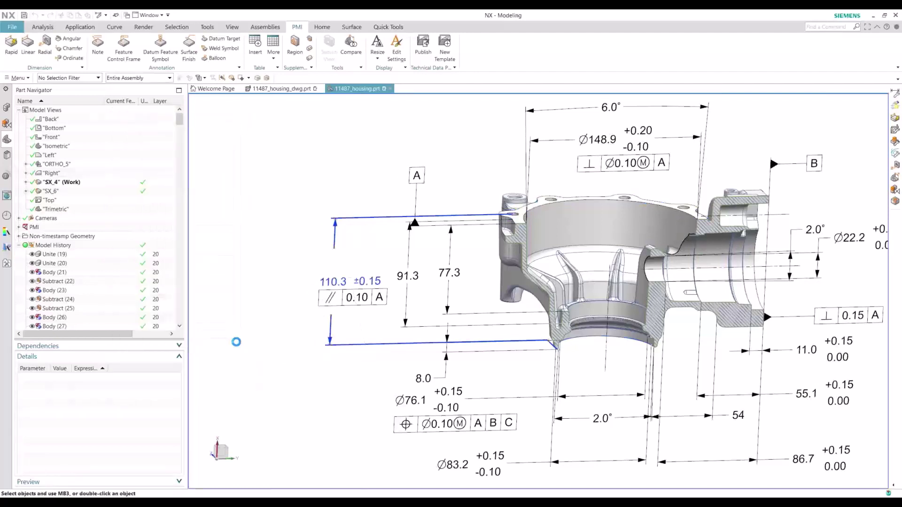
scroll(375, 420, "down", 2)
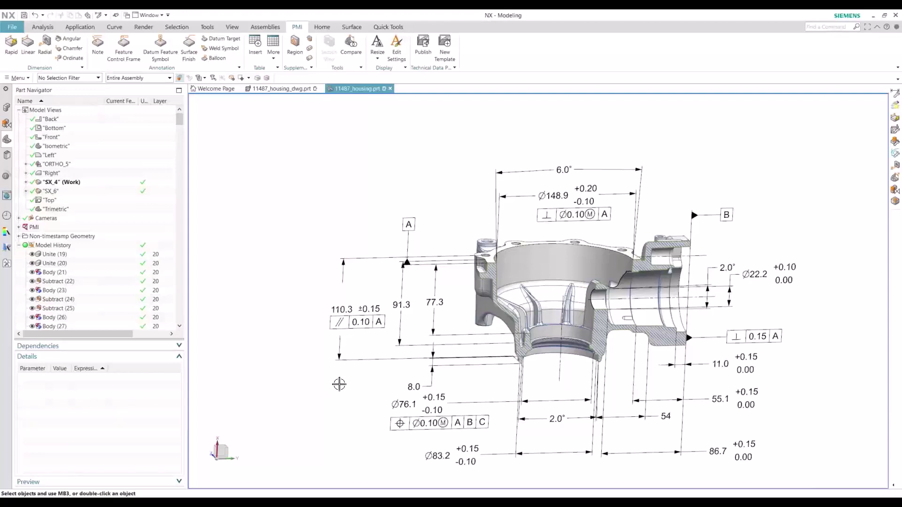
left_click(350, 311)
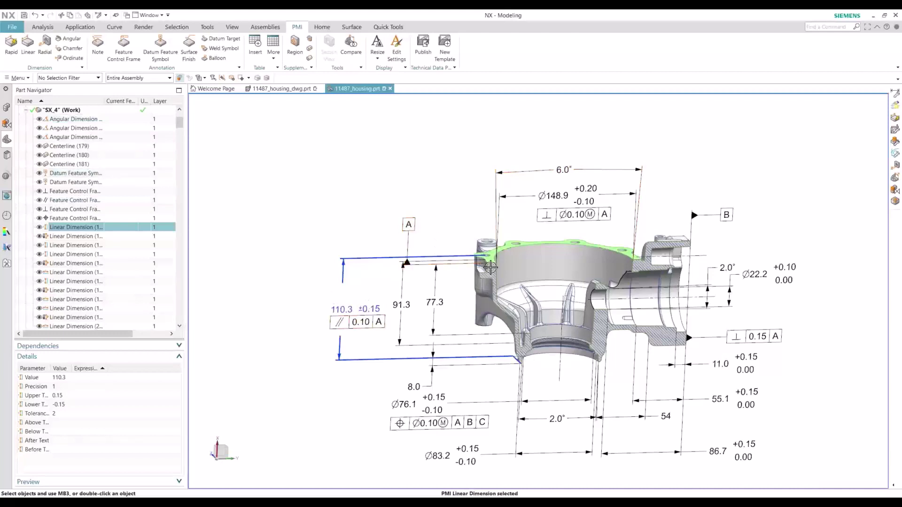
- Confirm datum A with its associated face, then select the 0.10 A parallelism frame
left_click(392, 278)
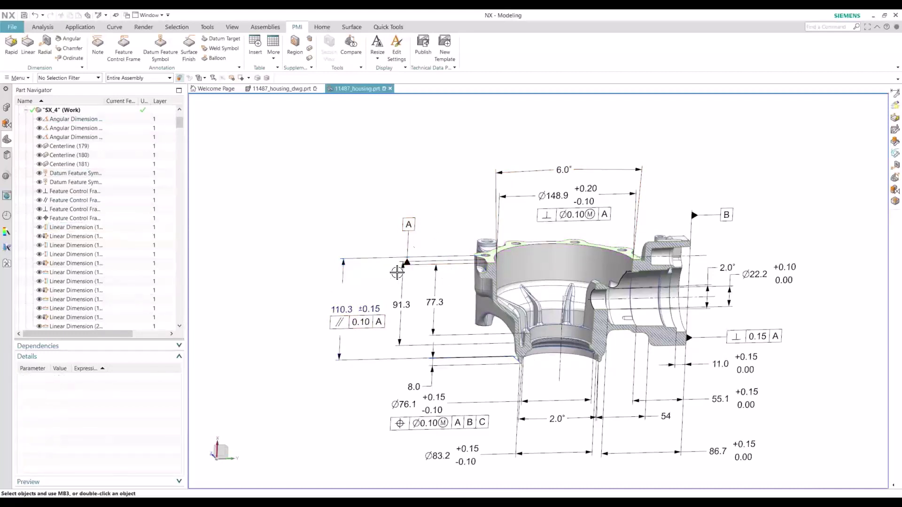
left_click(407, 244)
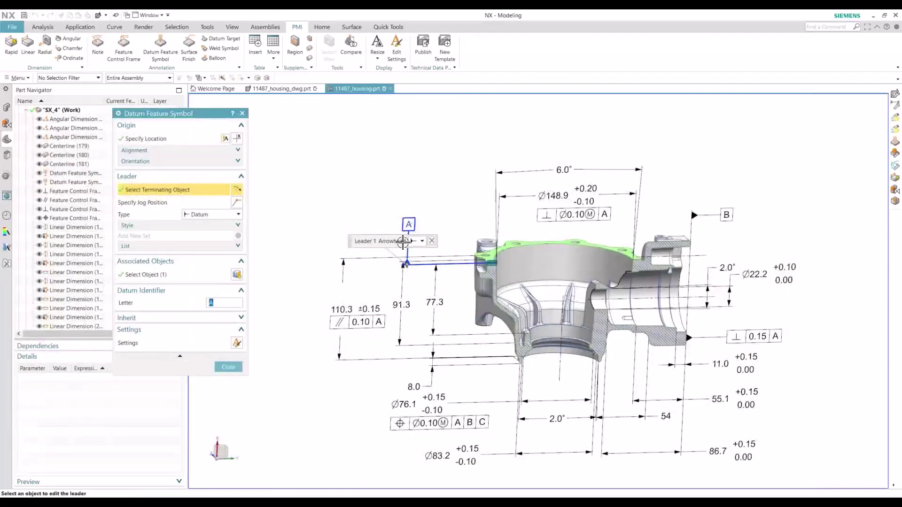
left_click(163, 278)
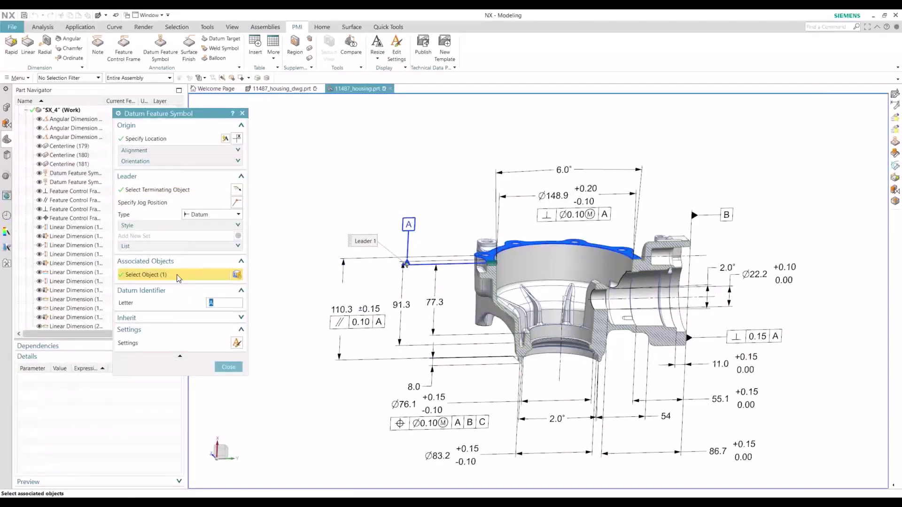
middle_click(657, 249)
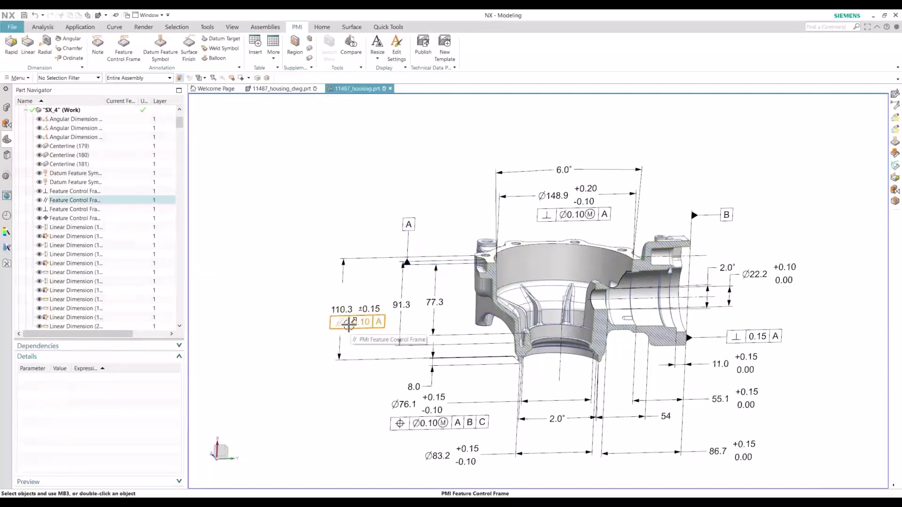
left_click(349, 323)
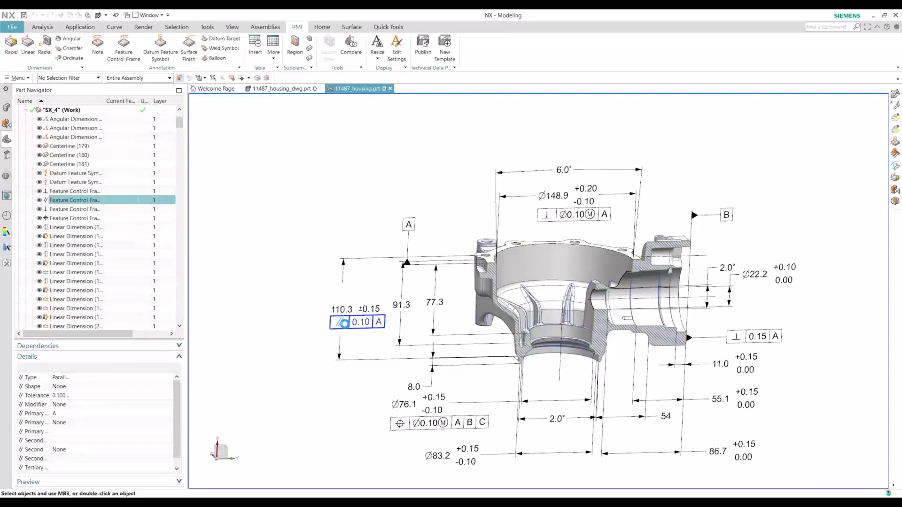
- Associate the 0.10 A parallelism frame with the top flange face and a face near the flange bottom
double_click(357, 323)
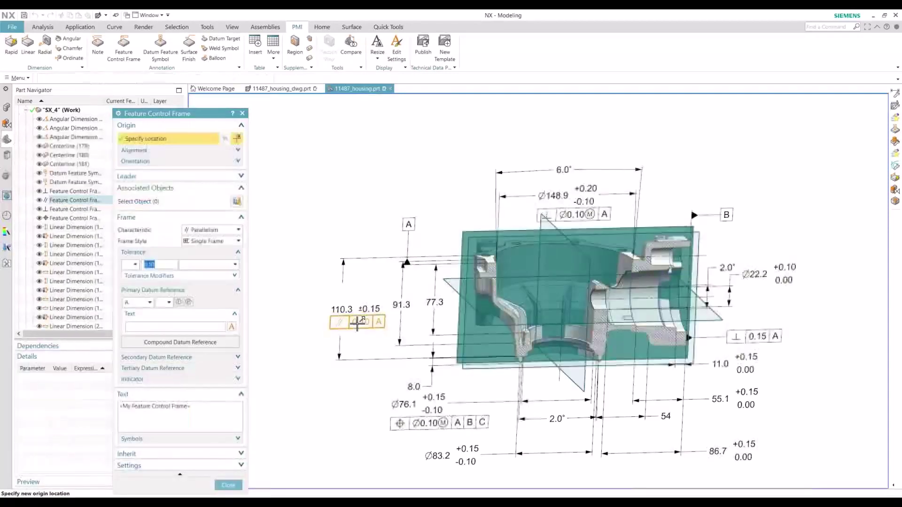
left_click(141, 204)
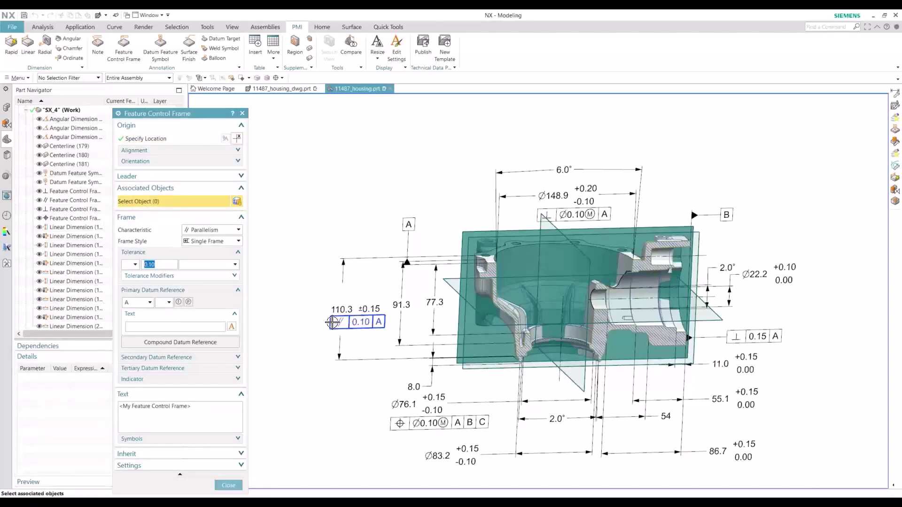
scroll(334, 318, "up", 2)
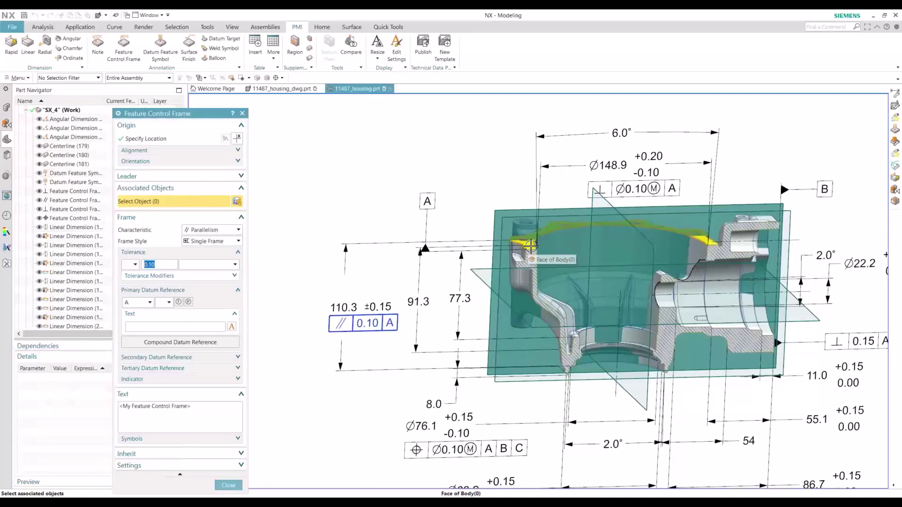
left_click(511, 244)
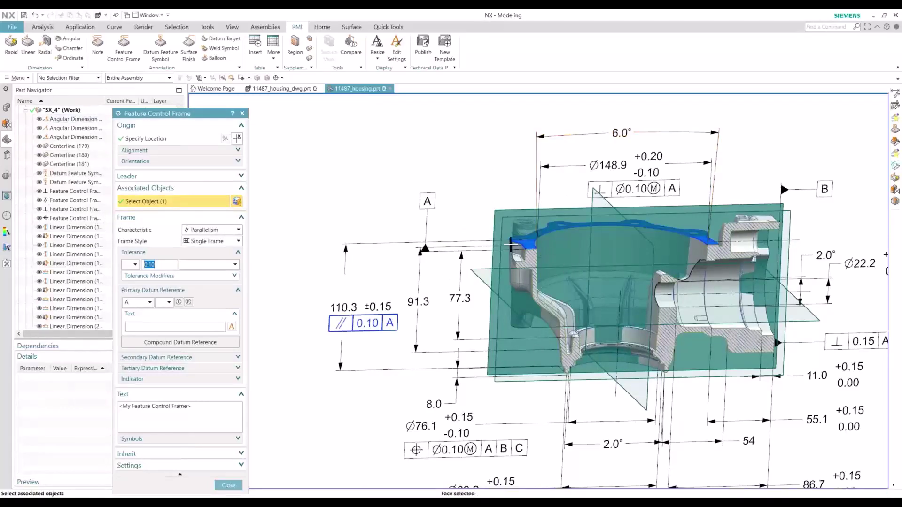
scroll(567, 364, "up", 5)
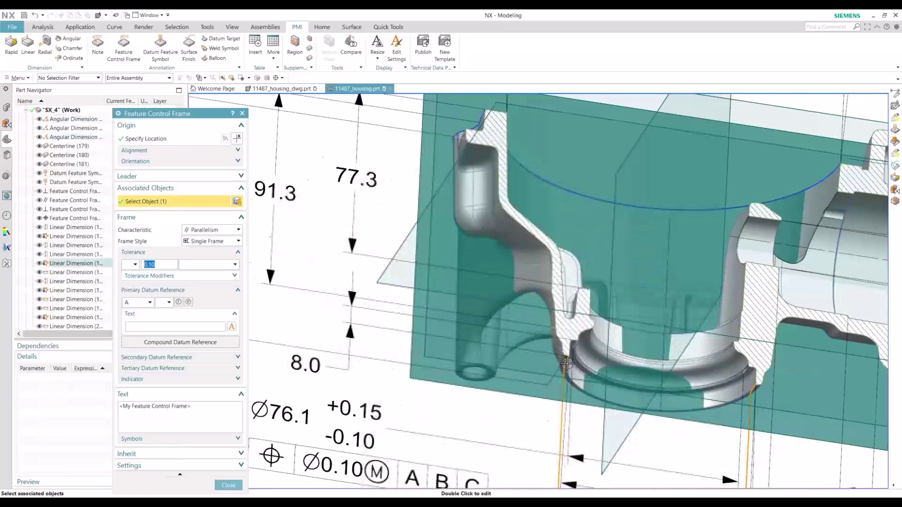
scroll(567, 364, "up", 2)
left_click(566, 359)
scroll(567, 357, "up", 3)
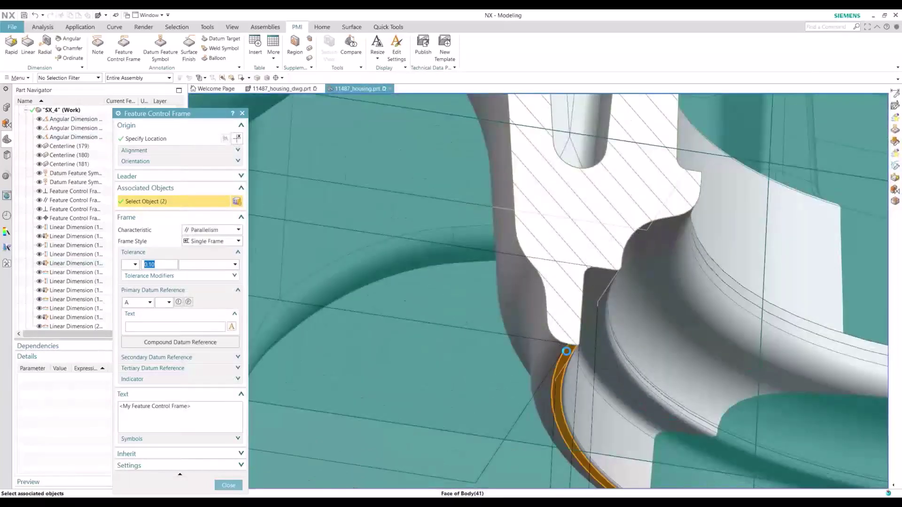
scroll(567, 351, "down", 10)
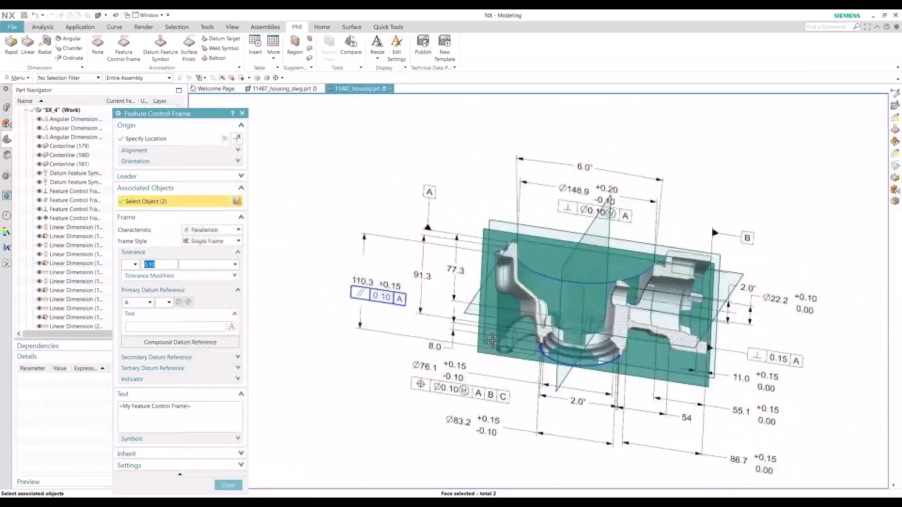
middle_click_drag(493, 340, 495, 381)
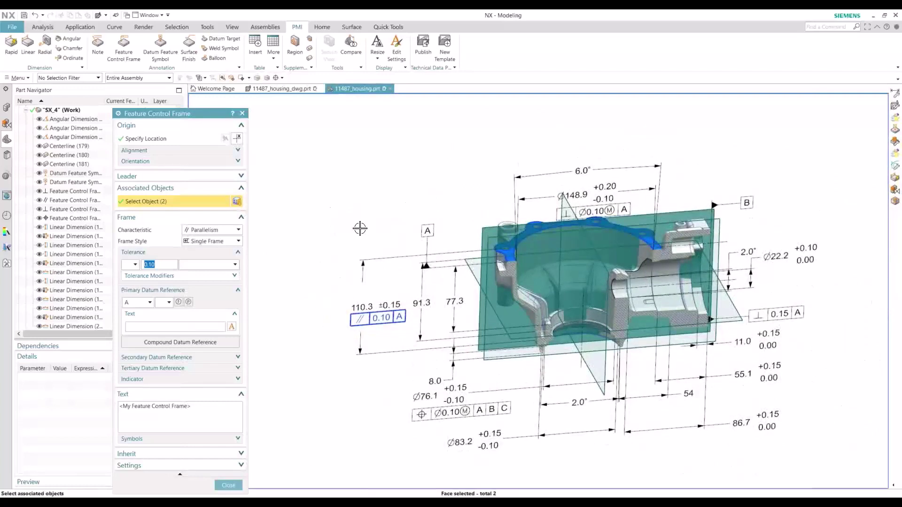
middle_click(360, 228)
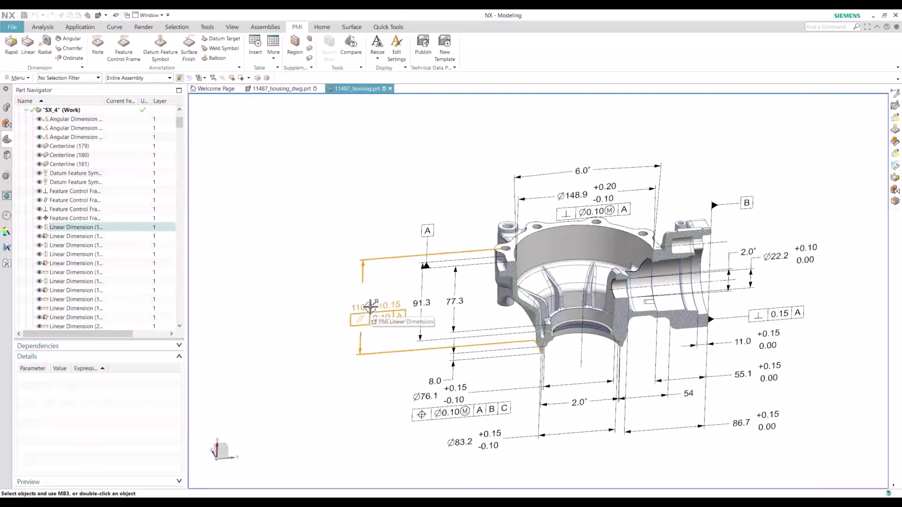
left_click(374, 318)
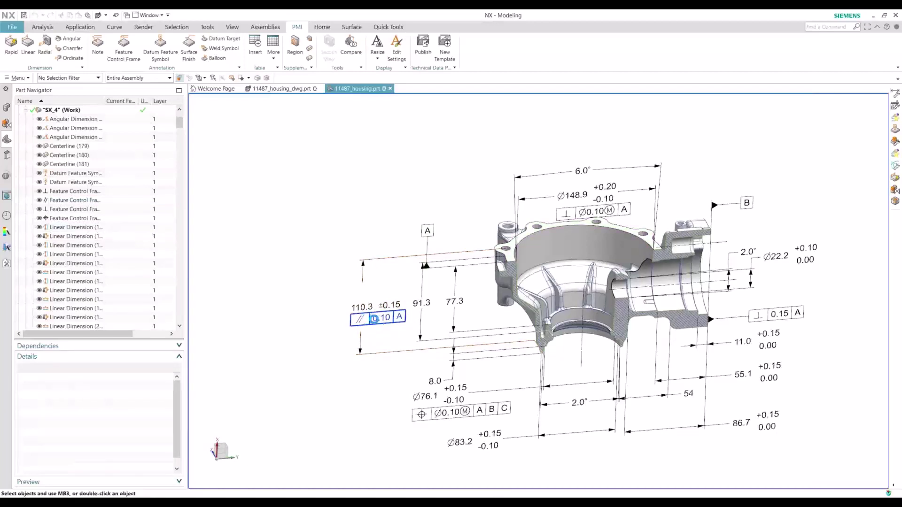
double_click(375, 319)
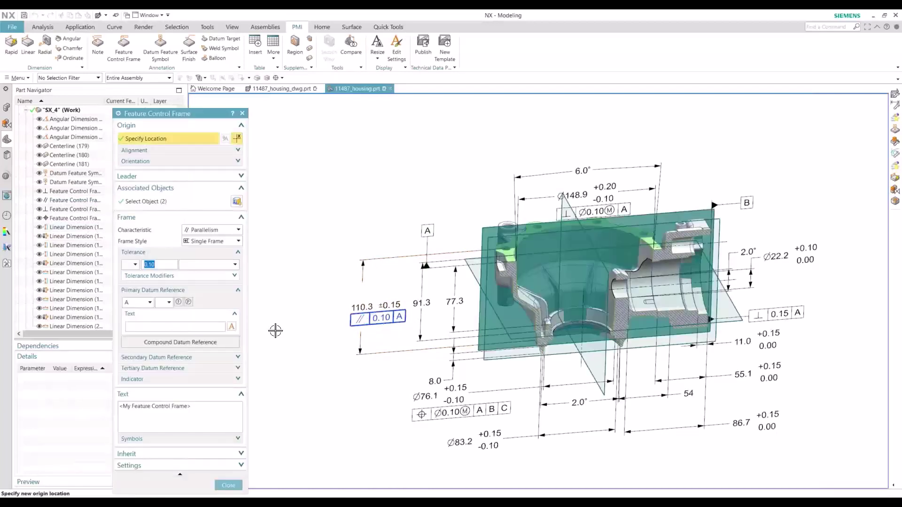
left_click(185, 201)
middle_click_drag(449, 377, 453, 359)
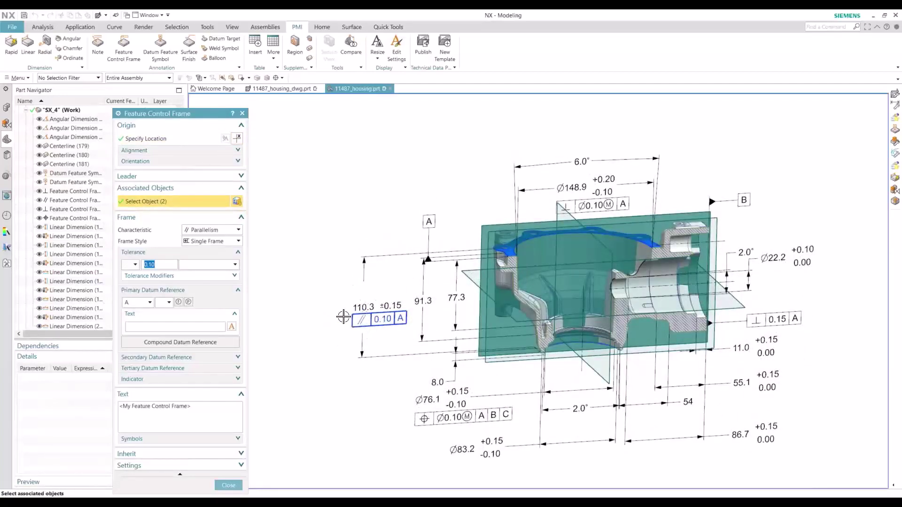
middle_click(343, 317)
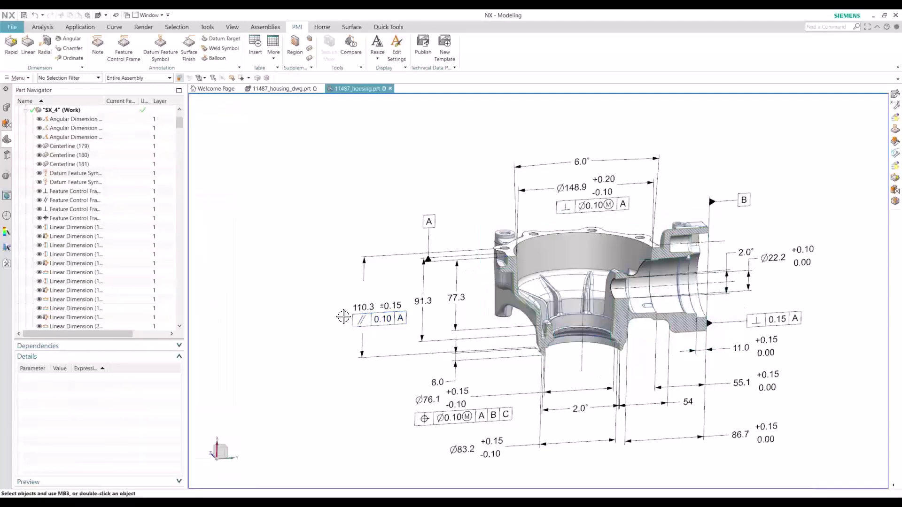
right_click(332, 354)
middle_click_drag(328, 388, 317, 374)
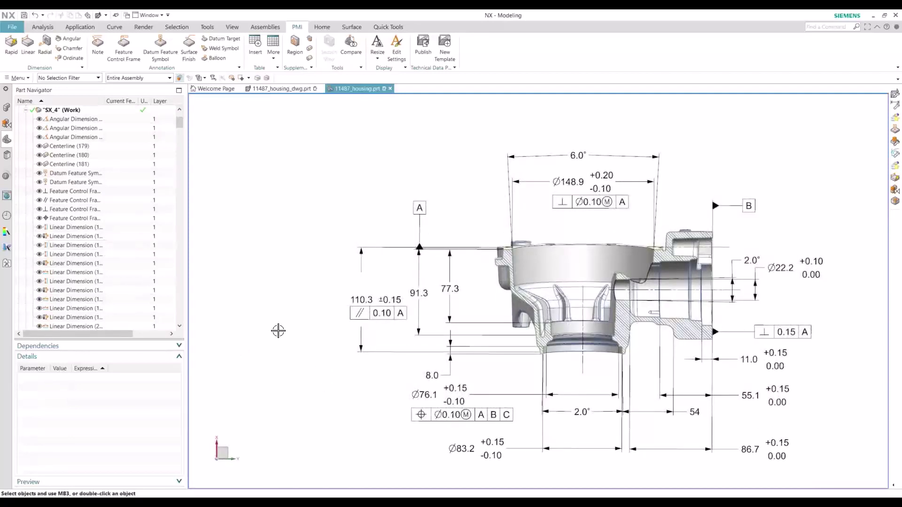
scroll(278, 329, "up", 1)
scroll(278, 331, "down", 2)
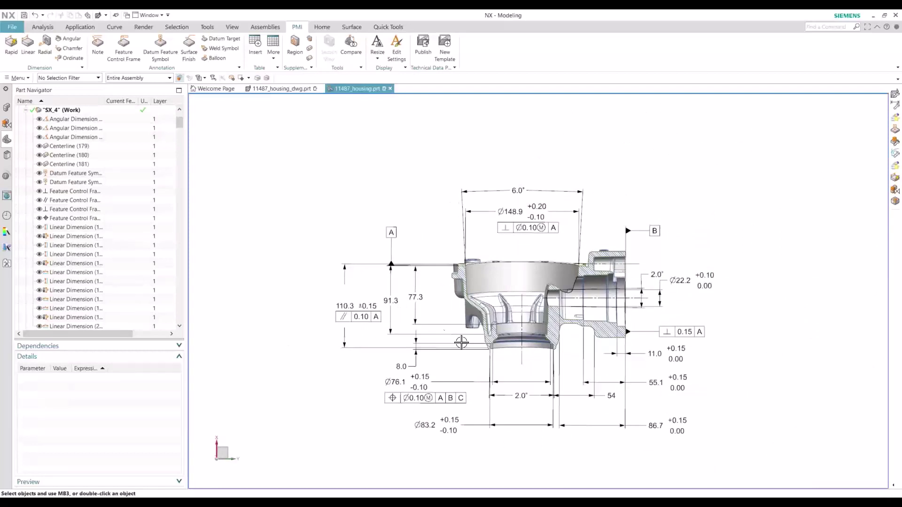
- Run Information > PMI > Report with Report on set to All PMI in work part
scroll(90, 214, "up", 2)
left_click(26, 165)
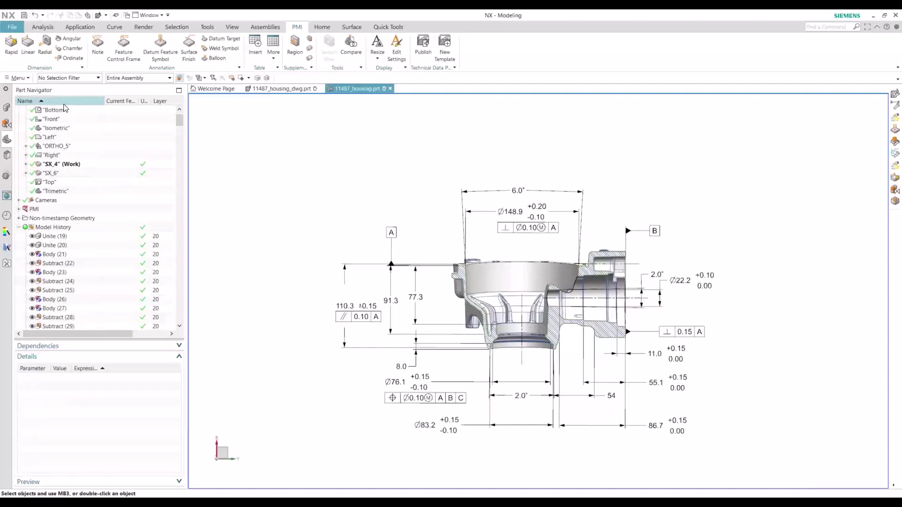
left_click(22, 78)
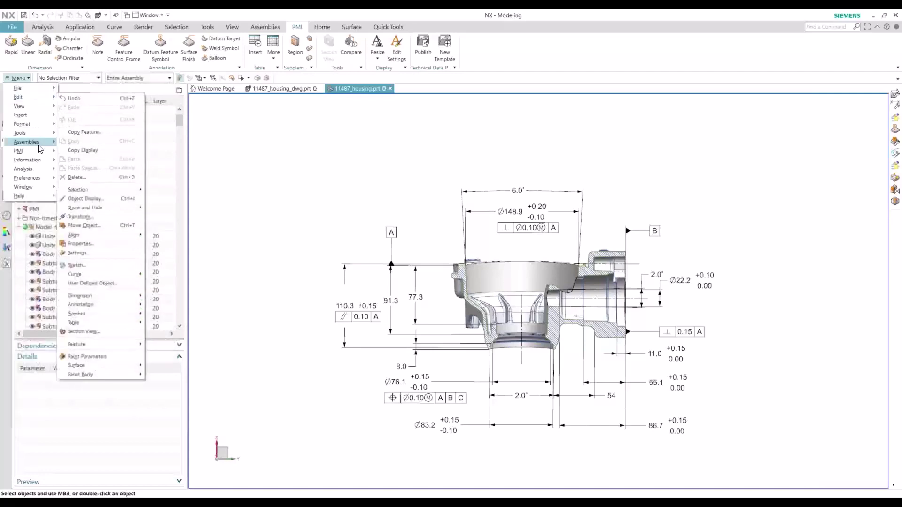
mouse_move(41, 159)
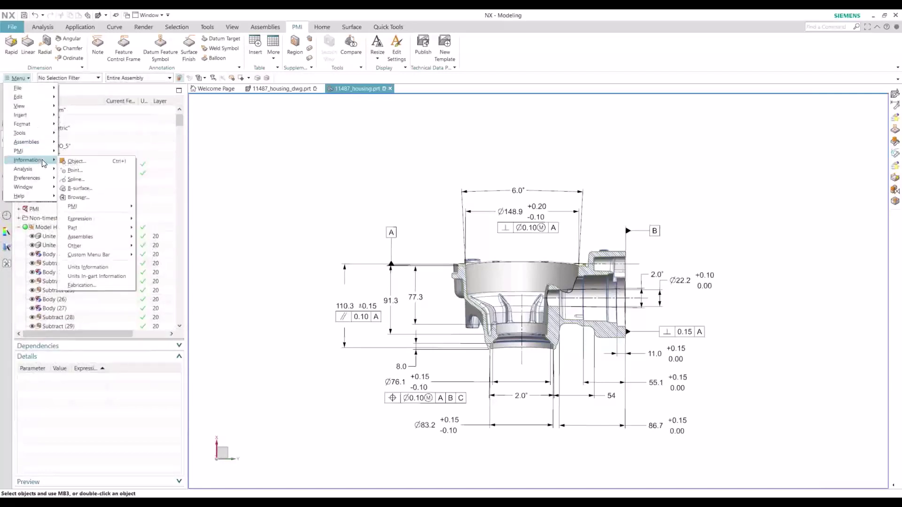
mouse_move(106, 204)
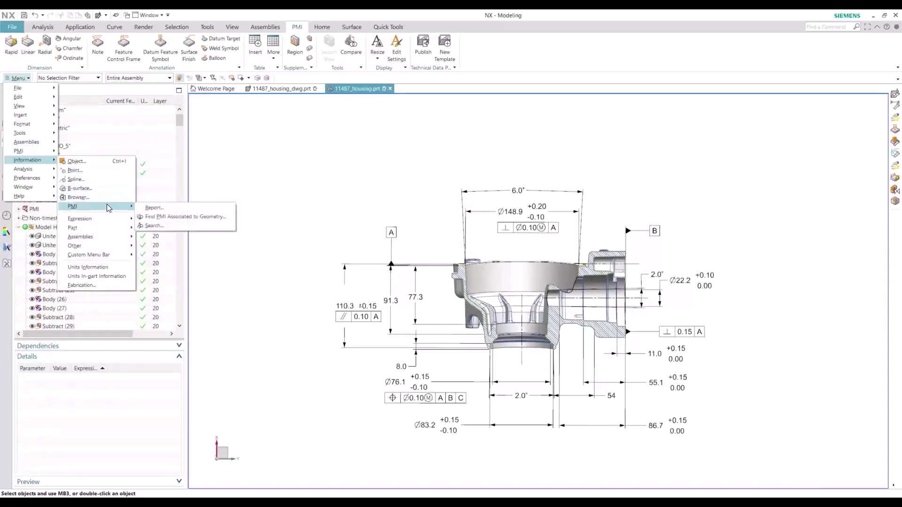
left_click(181, 209)
left_click(214, 127)
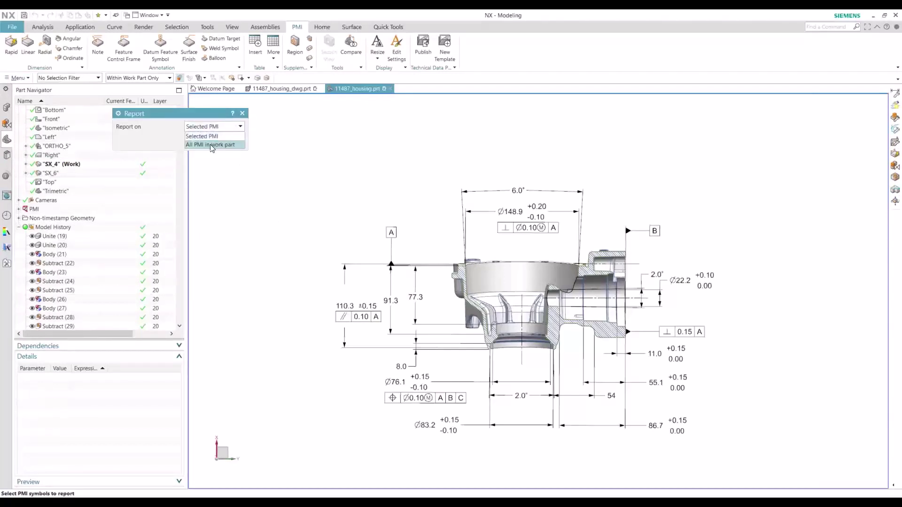
left_click(211, 145)
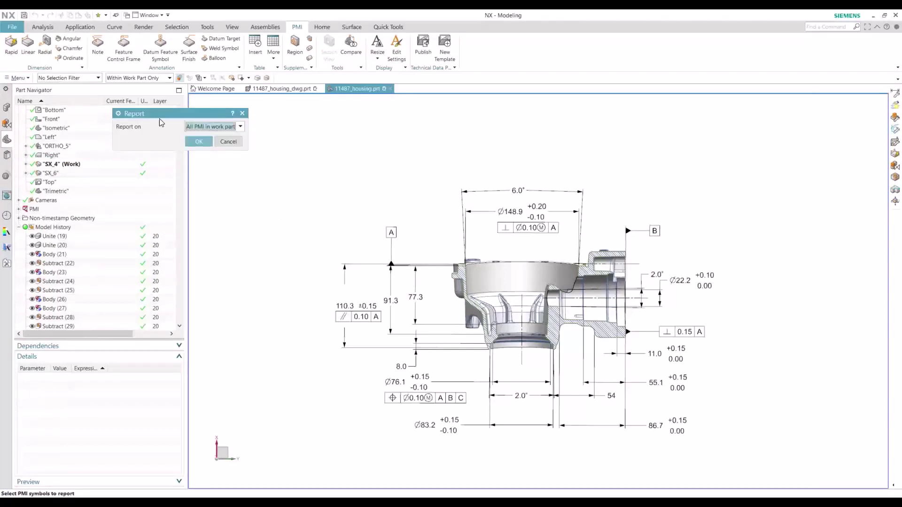
left_click(202, 141)
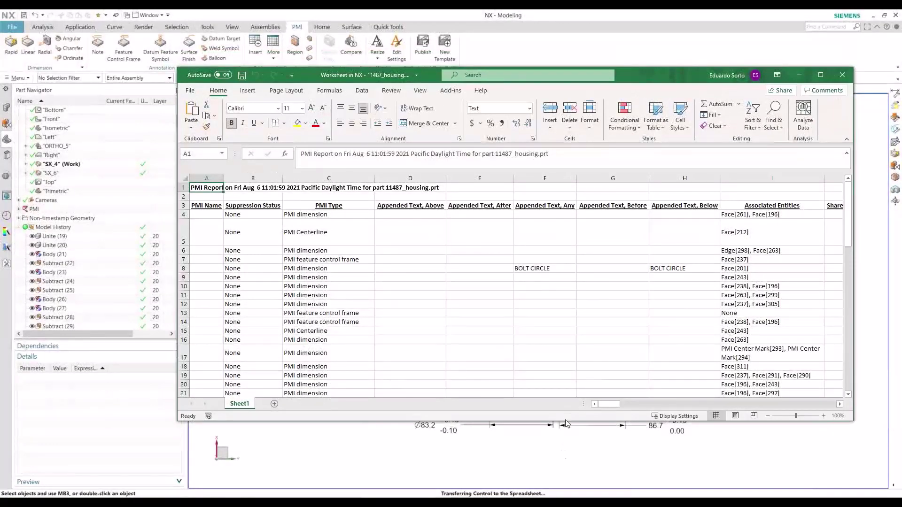
- Enlarge the Excel report window and scroll through the Associated Entities column I
left_click_drag(565, 421, 565, 474)
left_click(769, 186)
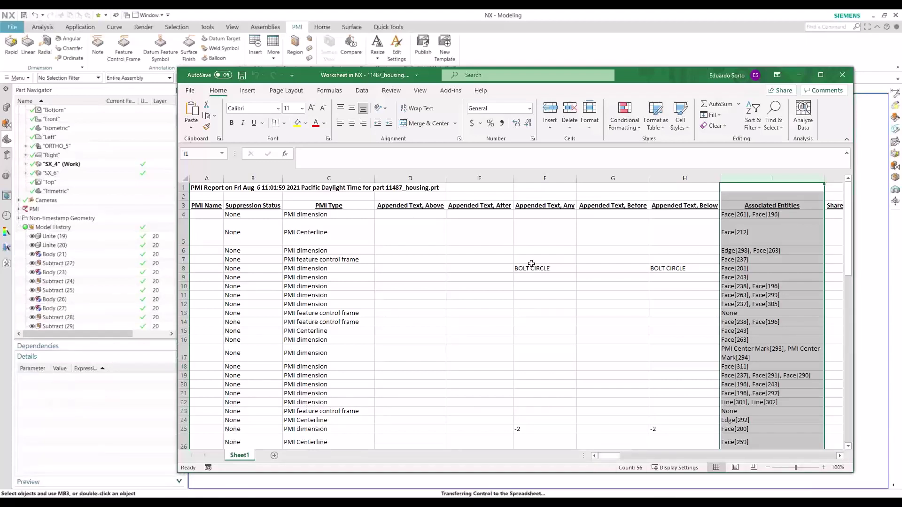
left_click_drag(609, 457, 667, 455)
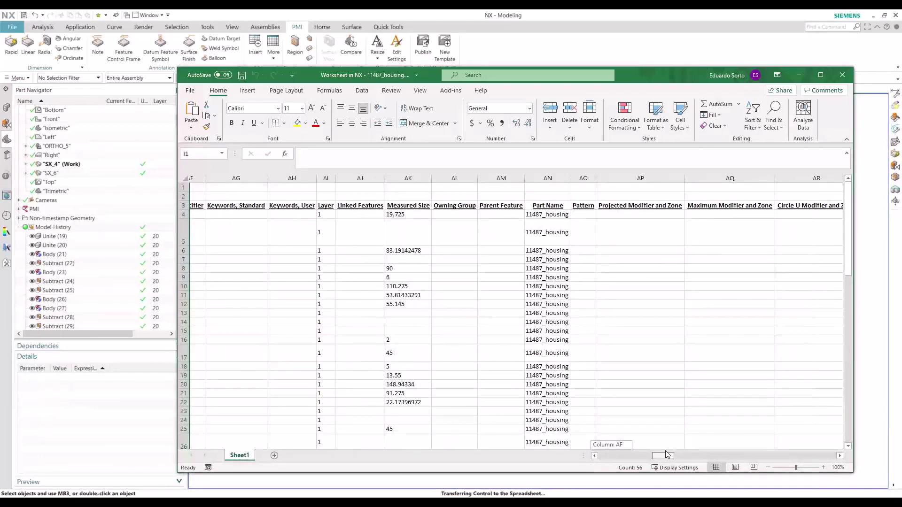
left_click_drag(667, 454, 615, 456)
scroll(670, 319, "down", 3)
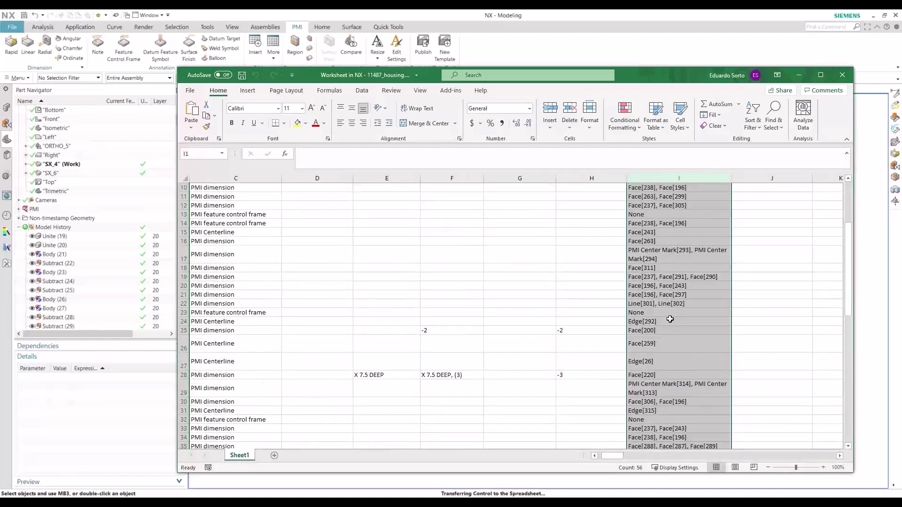
- Select the row 23 frame record, then scroll back to column A and select header row 3
left_click(669, 314)
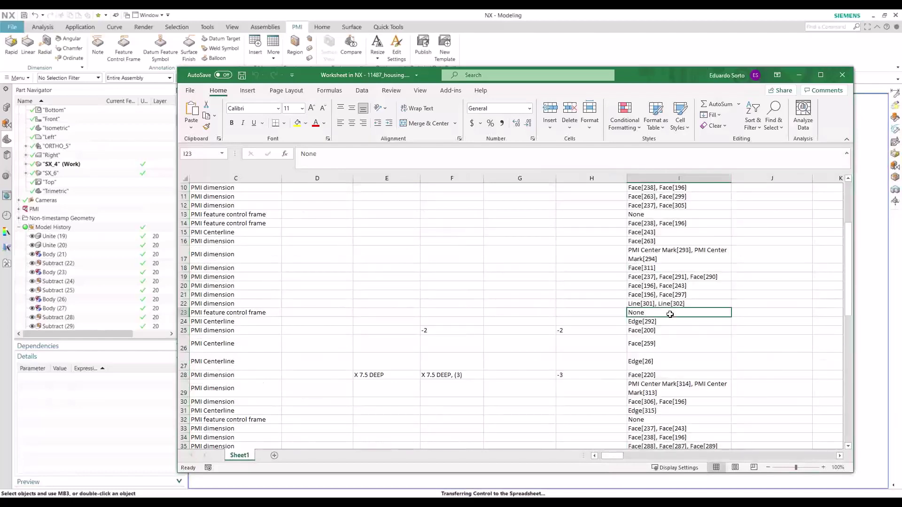
left_click(184, 313)
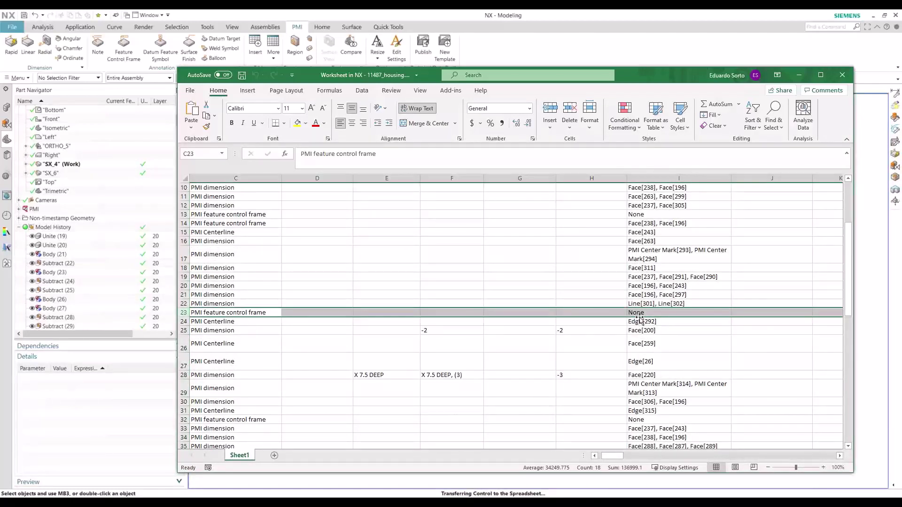
left_click_drag(611, 458, 647, 459)
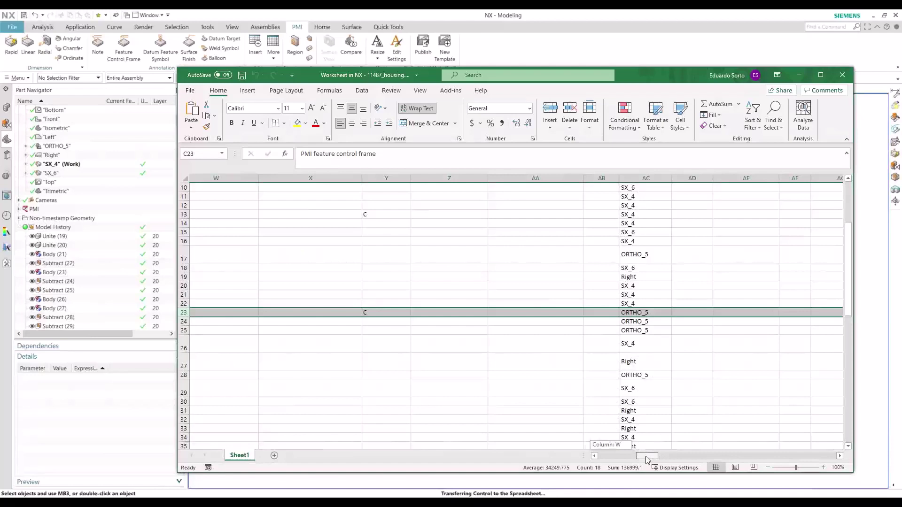
left_click_drag(647, 459, 556, 455)
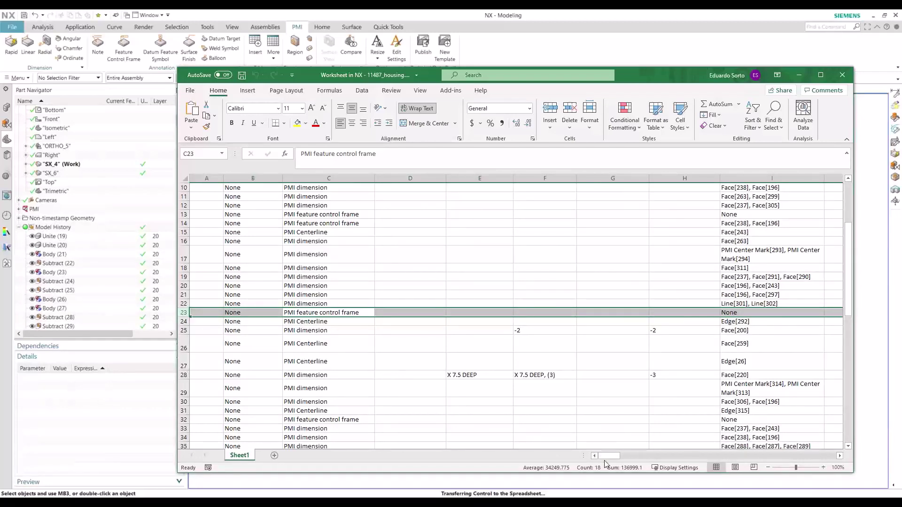
left_click_drag(608, 455, 580, 454)
scroll(538, 360, "up", 3)
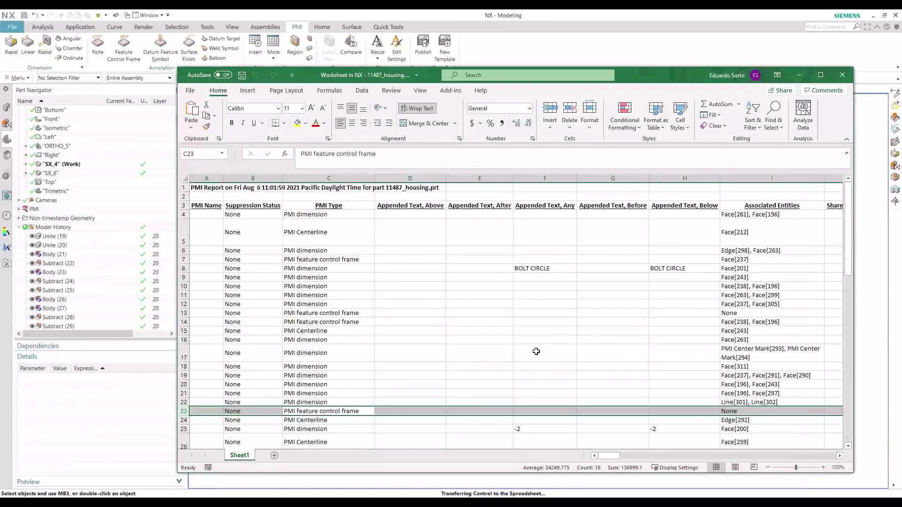
left_click(183, 202)
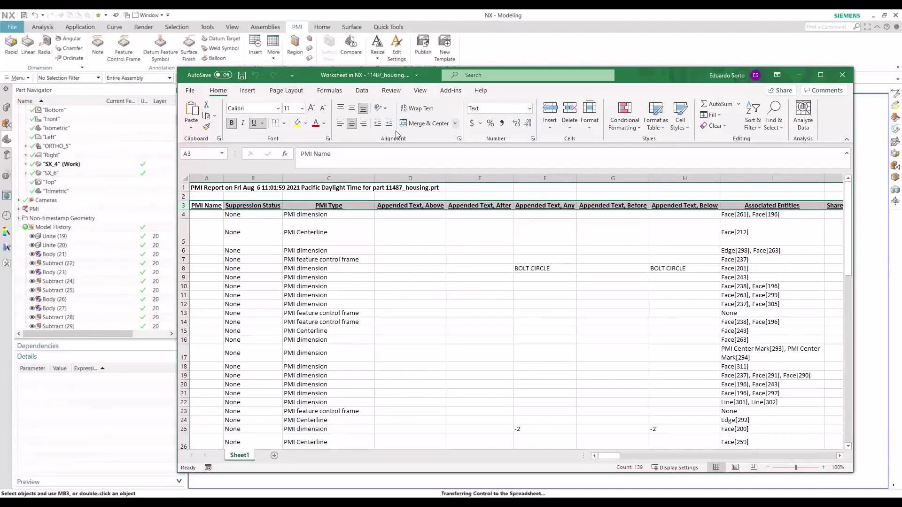
- Add filters to the header row and move the report window to uncover the NX model
left_click(753, 121)
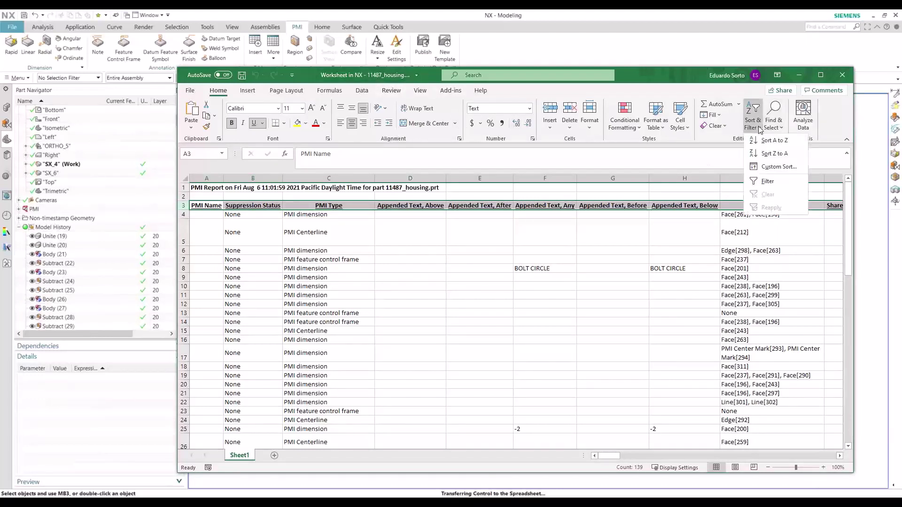
left_click(773, 182)
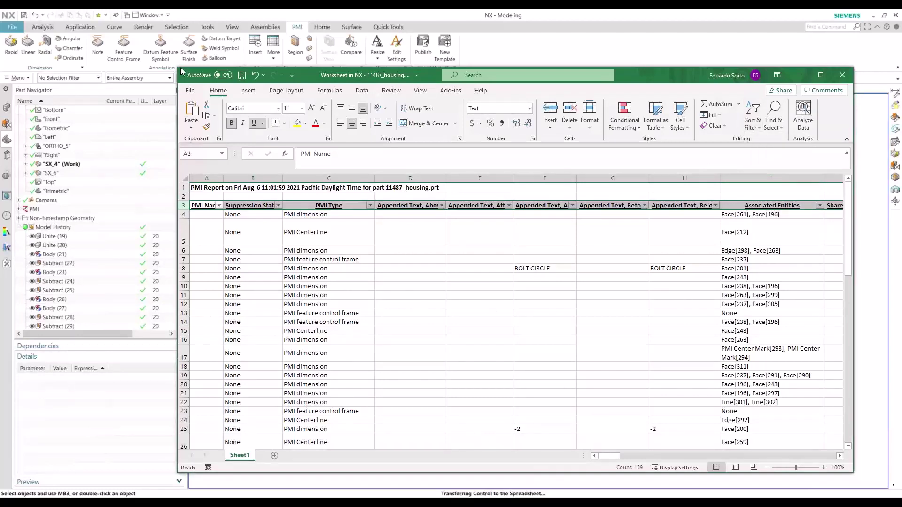
left_click_drag(187, 69, 557, 69)
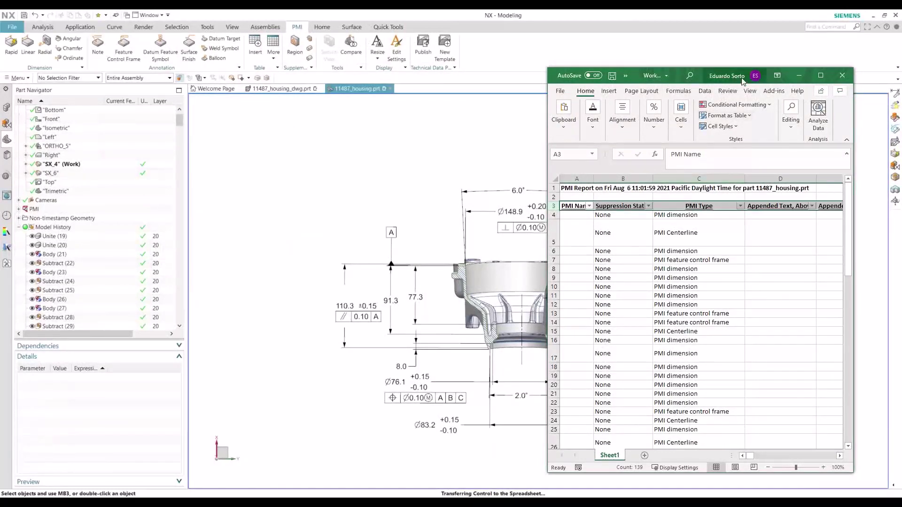
left_click_drag(814, 75, 267, 17)
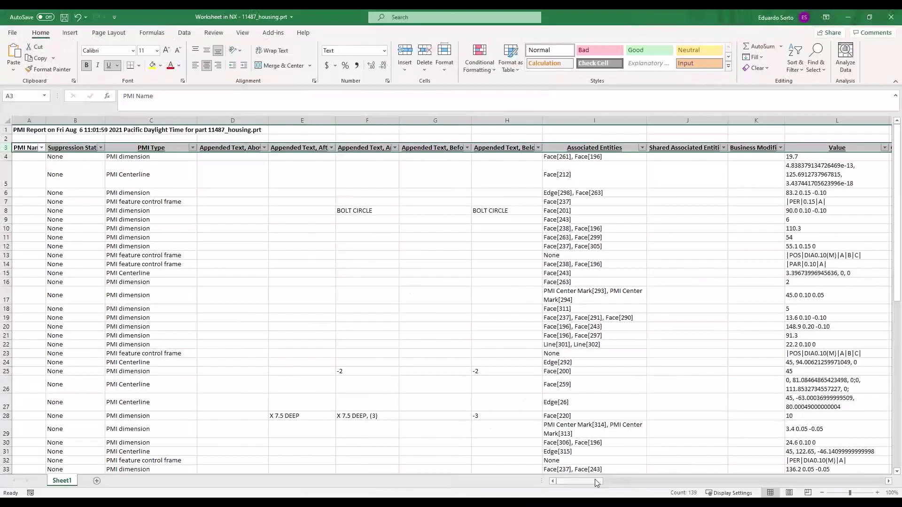
left_click_drag(578, 481, 642, 460)
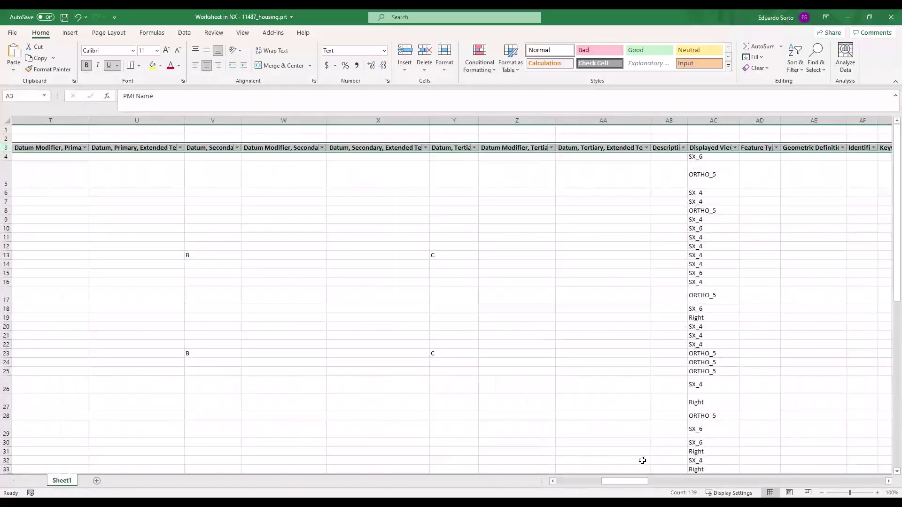
- Filter the Displayed Views column to show only SX_4 entries
left_click(734, 147)
left_click(641, 258)
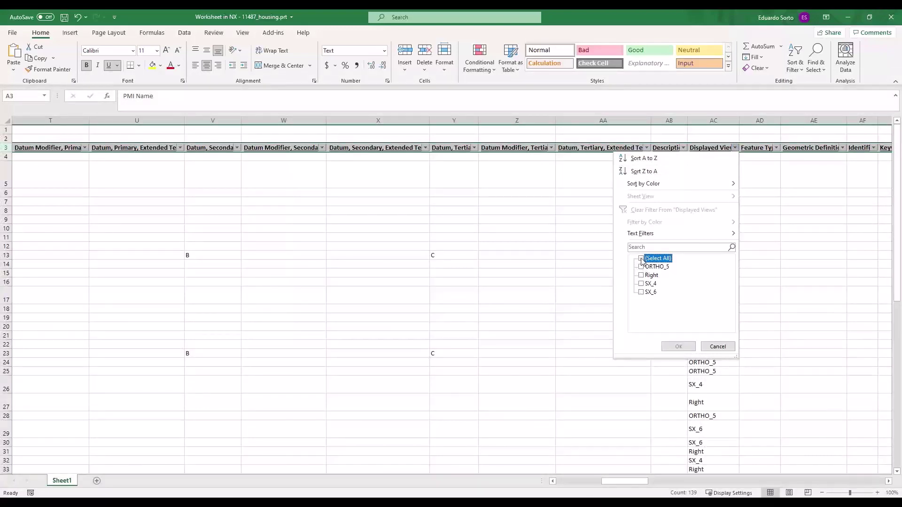
left_click(641, 284)
left_click(678, 347)
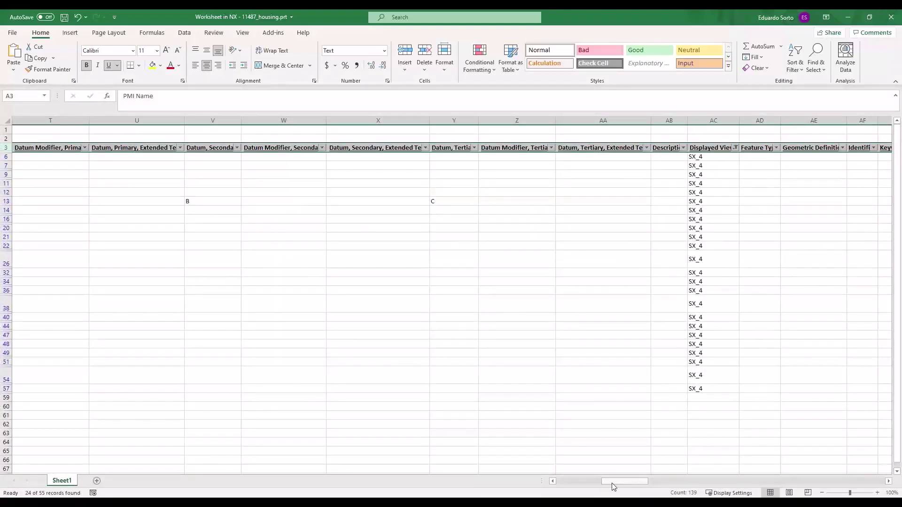
left_click_drag(611, 483, 554, 483)
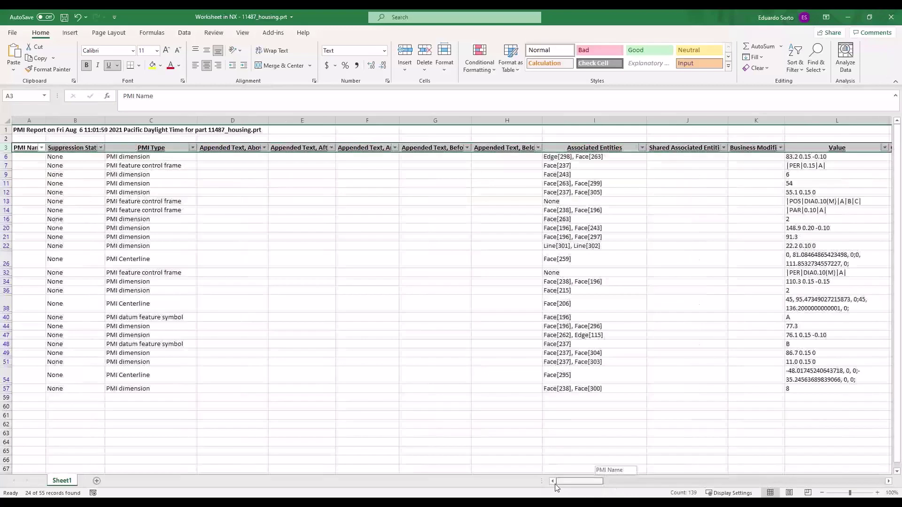
- Select row 32, the unassociated feature control frame, and restore Excel to a smaller window
left_click(577, 273)
left_click(4, 281)
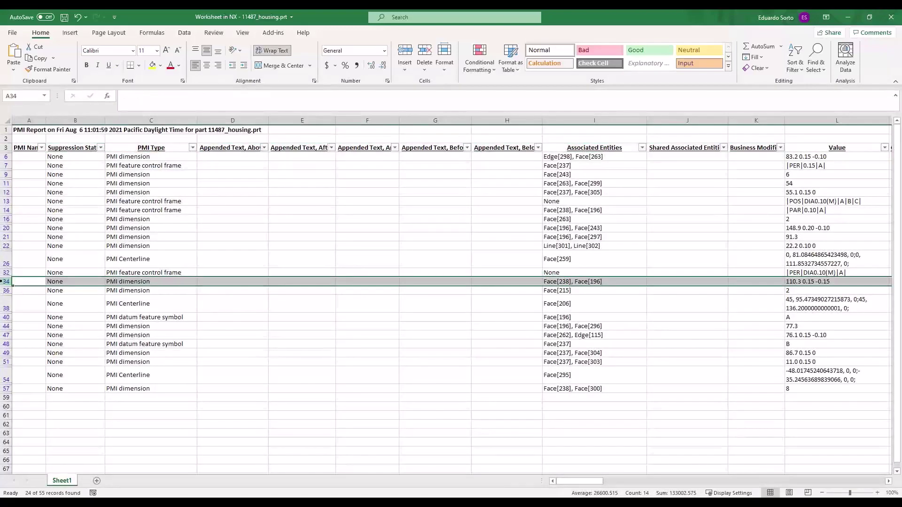
left_click(5, 272)
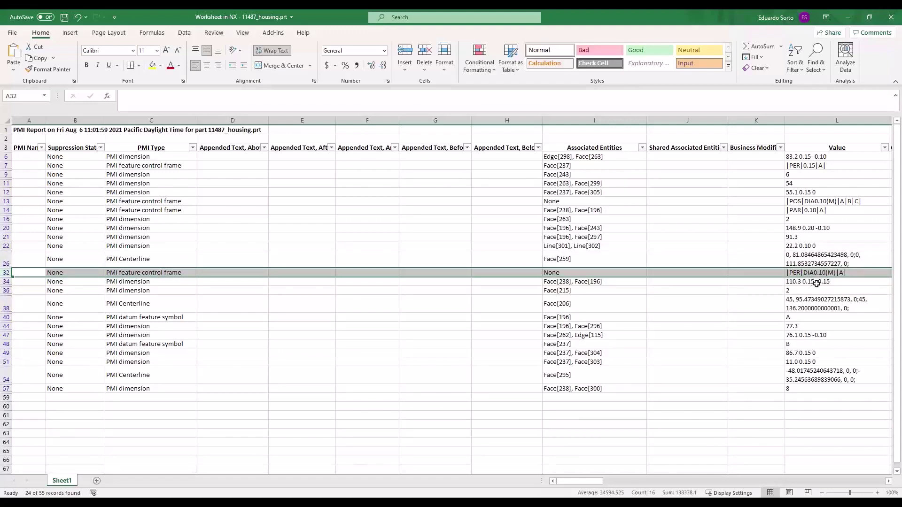
double_click(708, 22)
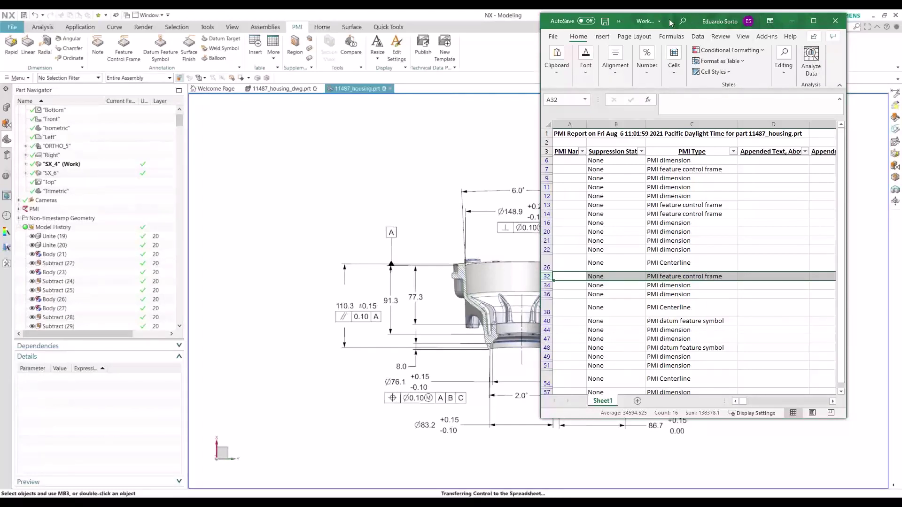
- Dock Excel right, highlight row 32's PMI in NX via Highlight NX Objects, then close Excel
left_click_drag(741, 22, 901, 155)
key("Escape")
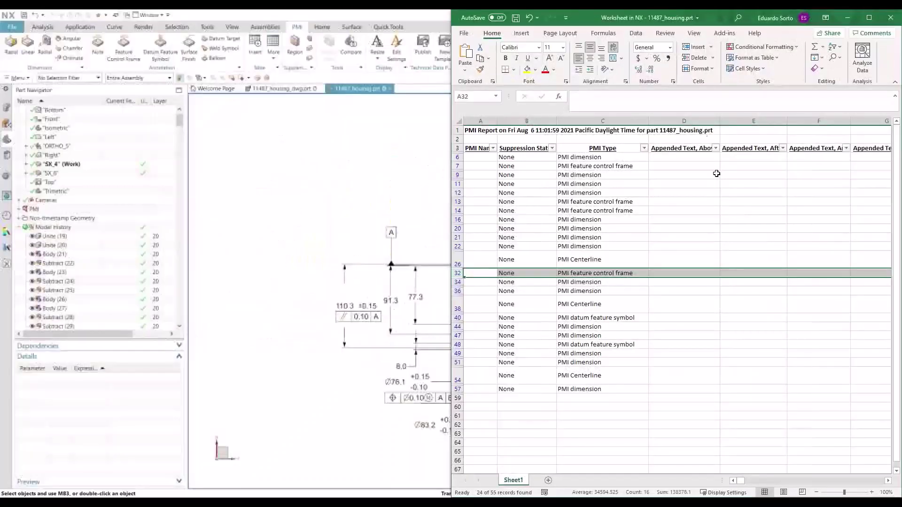
left_click(733, 34)
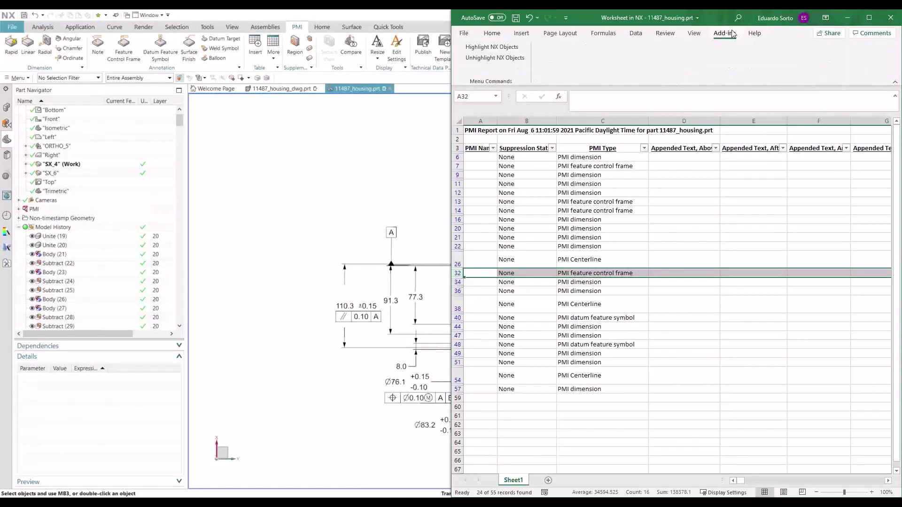
left_click(485, 48)
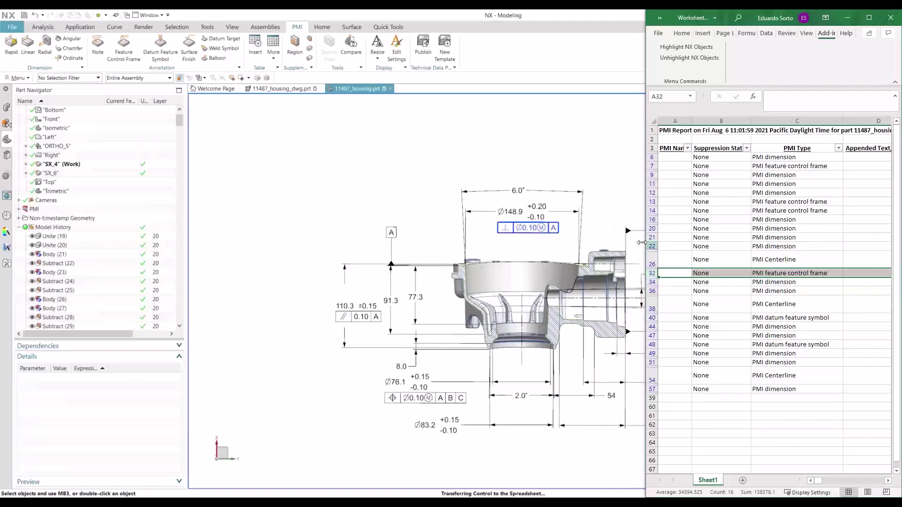
left_click_drag(647, 245, 440, 255)
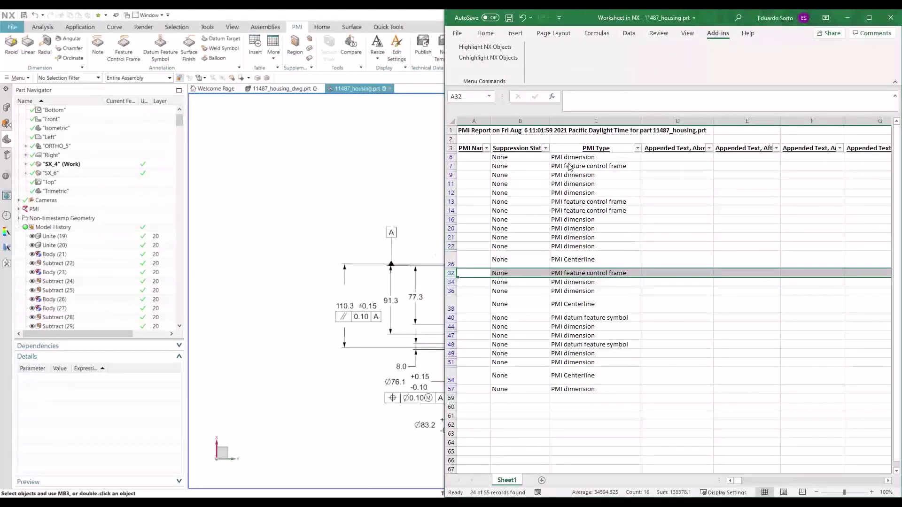
left_click(890, 17)
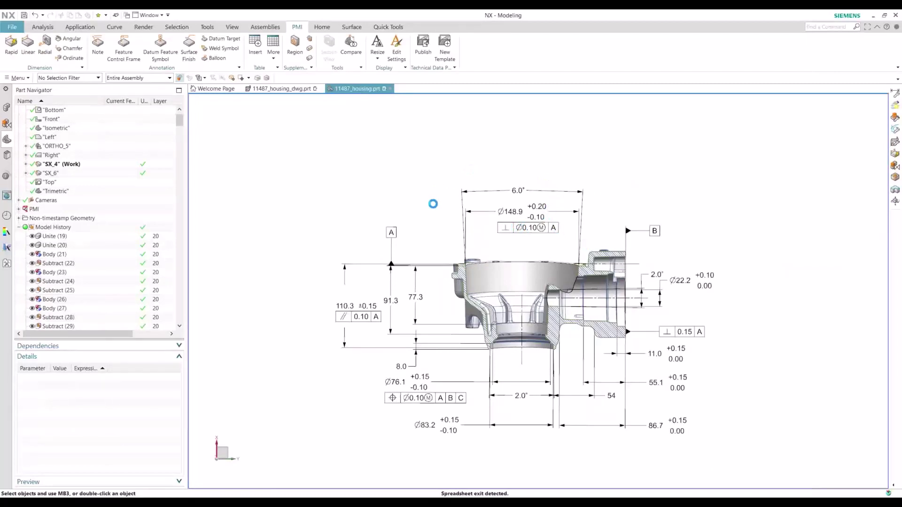
- Open the Ø0.10 perpendicularity frame above Ø148.9 for editing and start selecting its associated objects
scroll(526, 221, "up", 1)
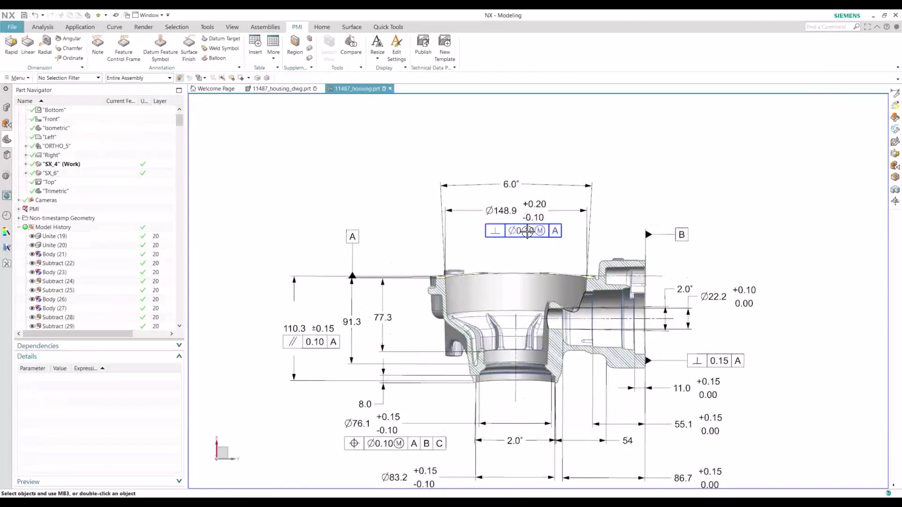
left_click(525, 230)
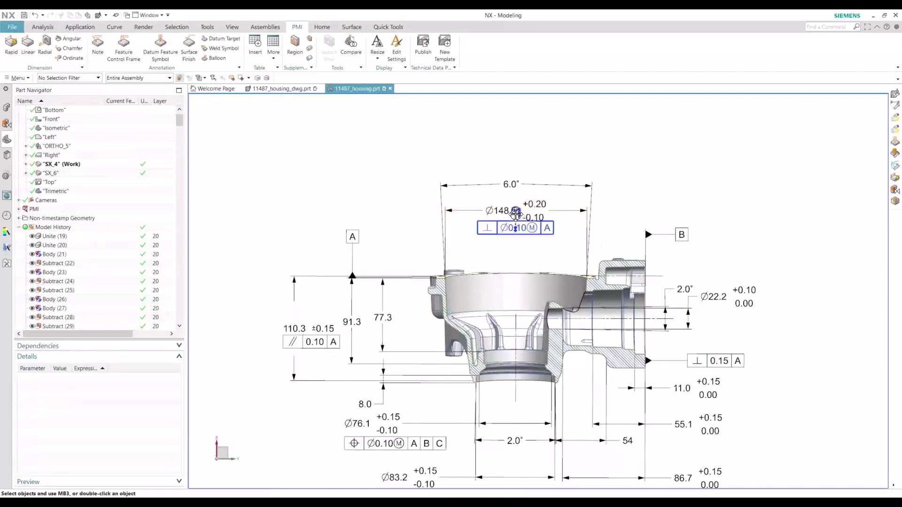
key("Escape")
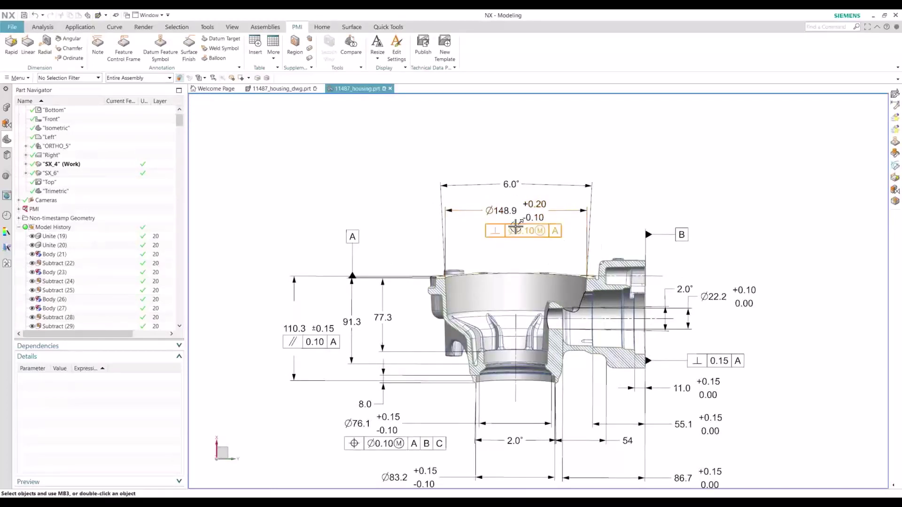
left_click(516, 230)
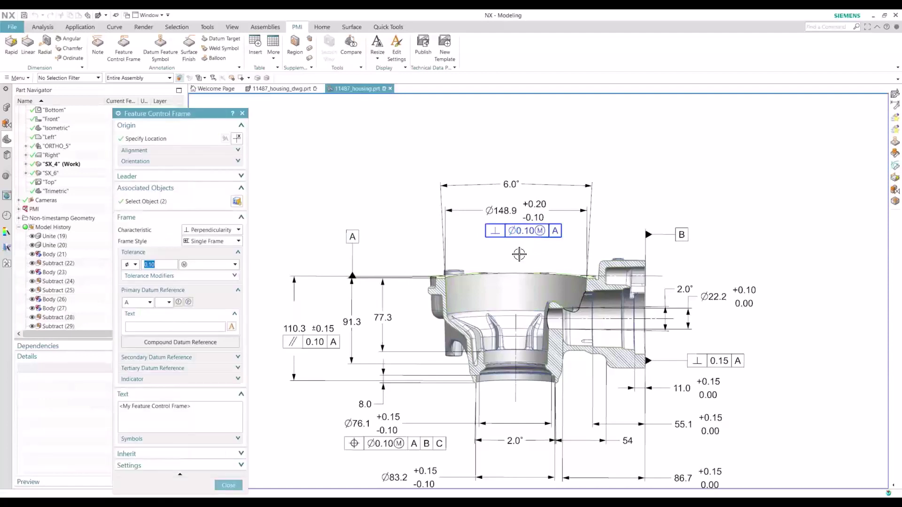
left_click(171, 201)
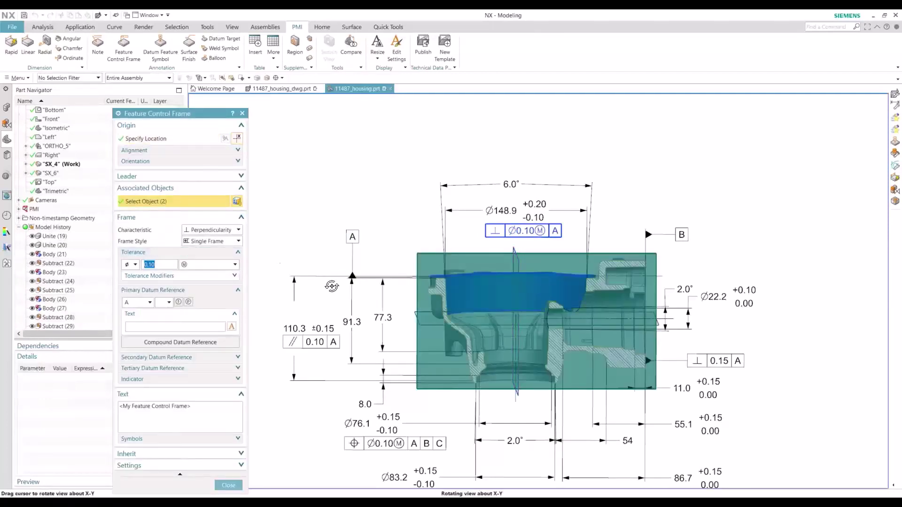
- Check the frame's associated top face on the housing, finish the edit, and fit the part in view
middle_click_drag(331, 278, 425, 277)
scroll(484, 269, "up", 3)
scroll(484, 270, "up", 1)
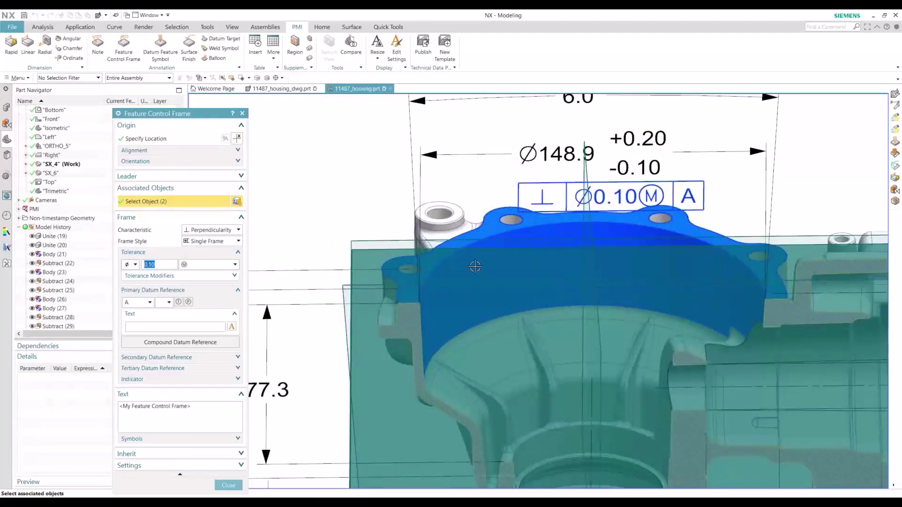
scroll(492, 276, "down", 1)
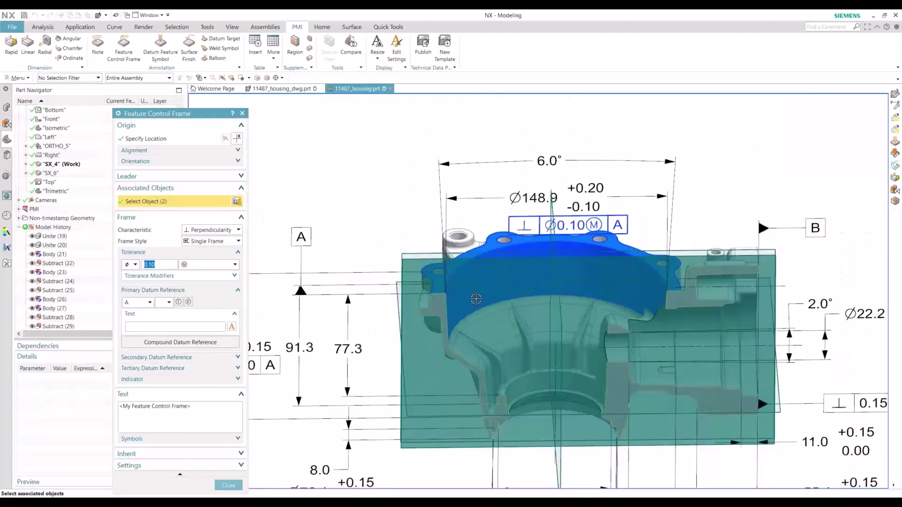
middle_click(385, 205)
key("ctrl+f")
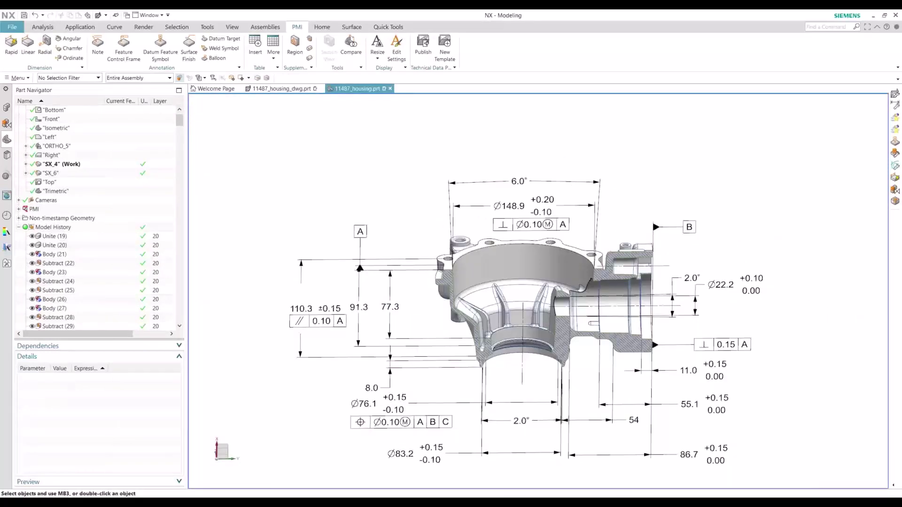